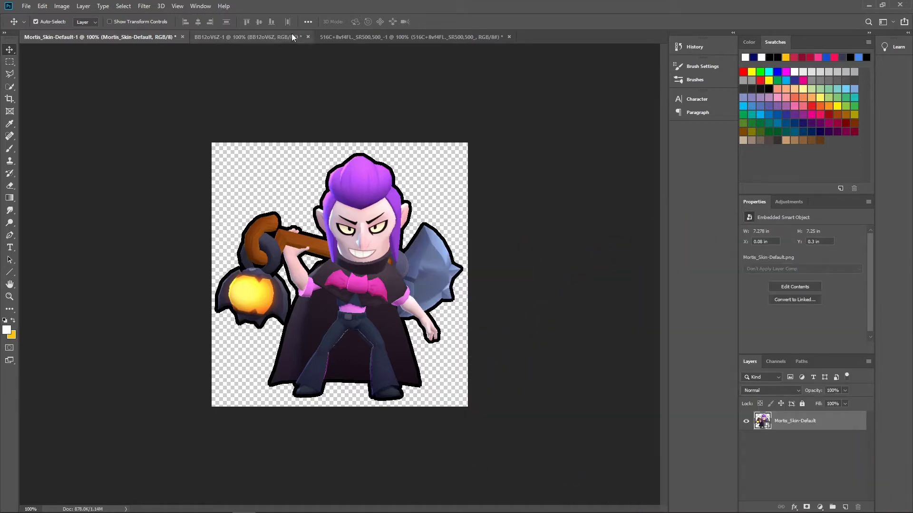
left_click(327, 37)
left_click(193, 37)
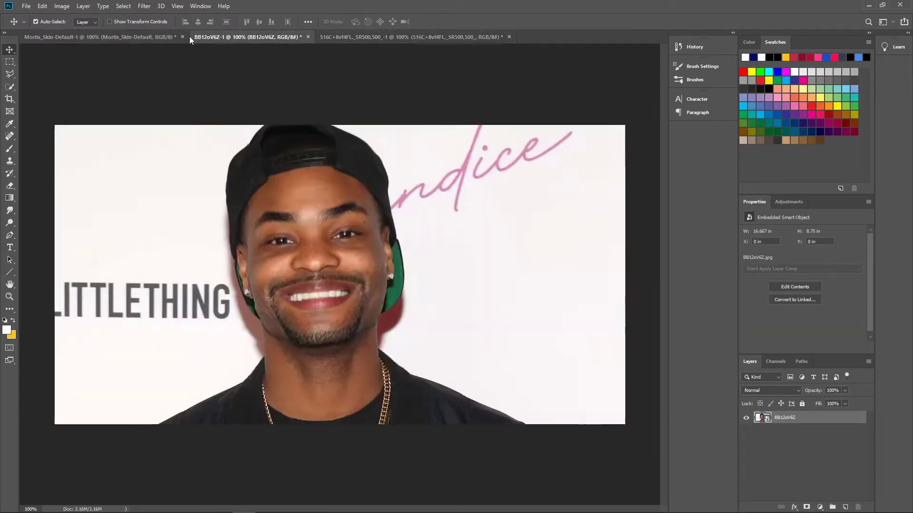
left_click(96, 41)
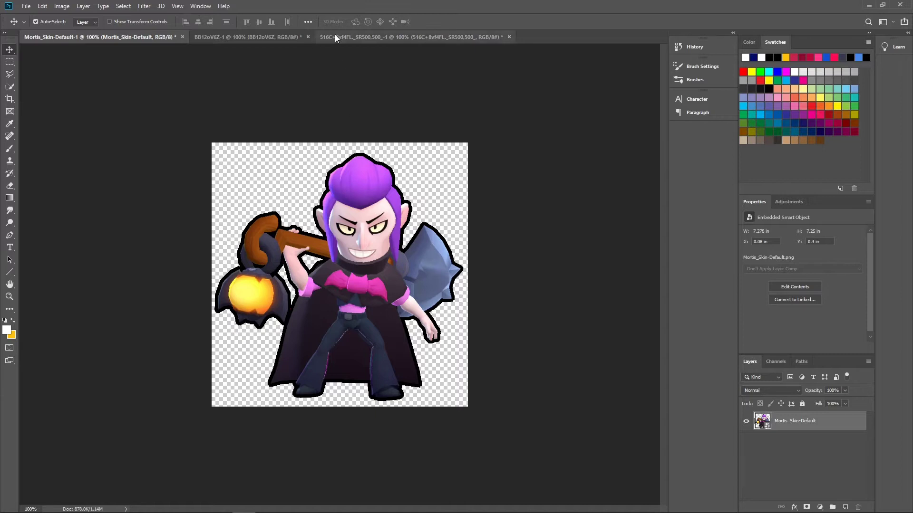
In the BB12oV6Z portrait document, select the man's capped head and neck with the Quick Selection tool
left_click(273, 38)
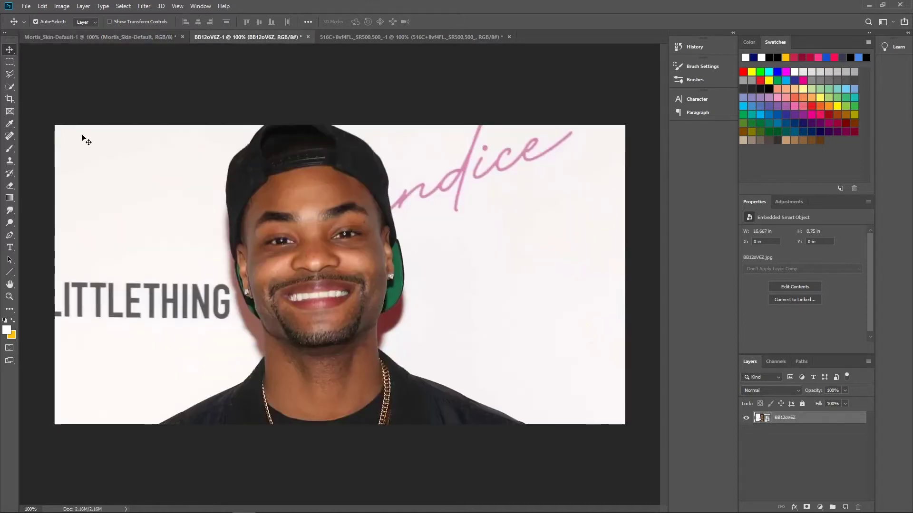
left_click(13, 86)
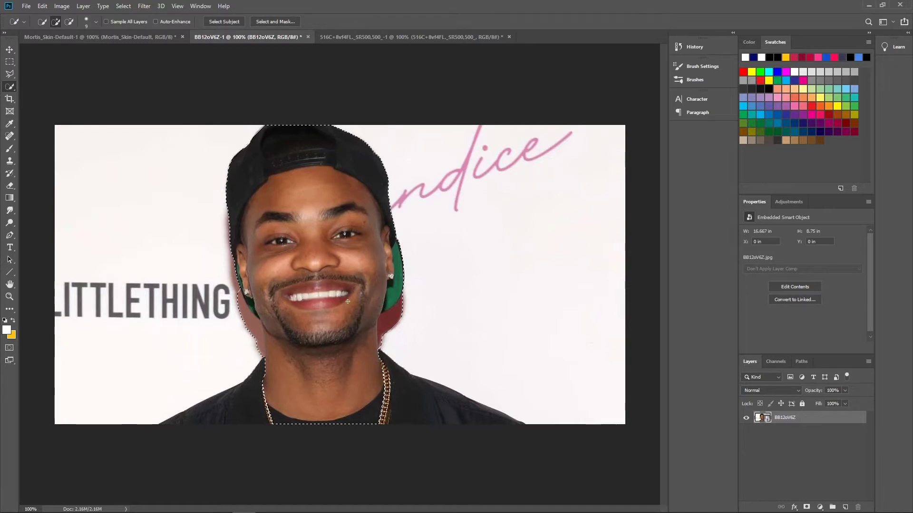
left_click(86, 24)
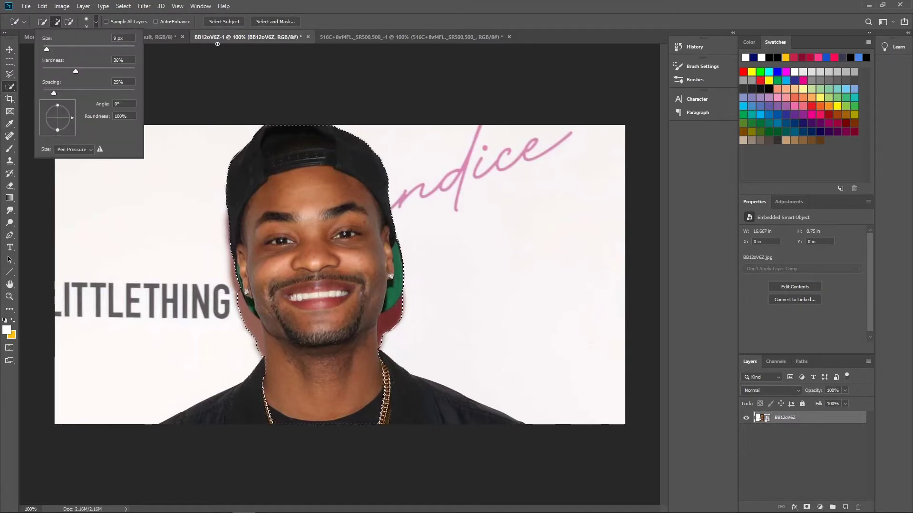
Paste the selected head into the Mortis_Skin-Default document, scale it to about 2.58 × 4.33 in and park it beside the character
left_click(152, 37)
key("ctrl+v")
left_click(9, 49)
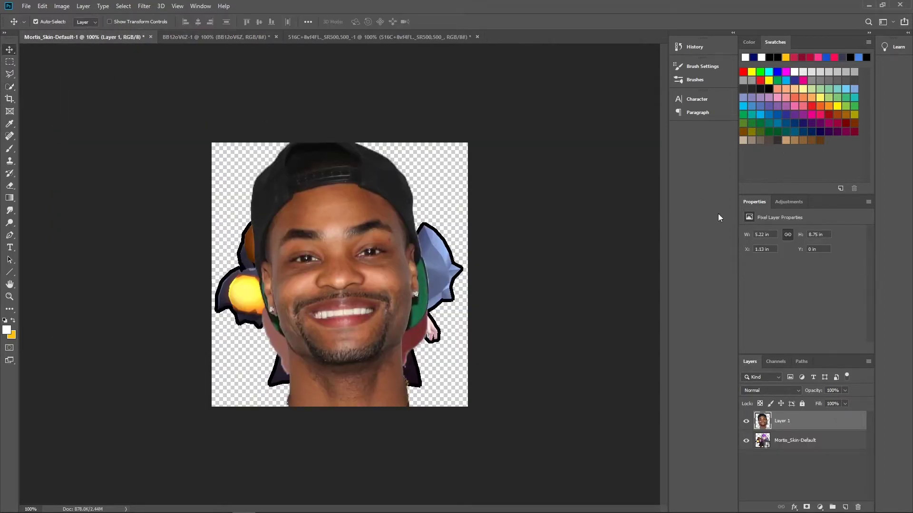
left_click_drag(746, 235, 562, 212)
left_click_drag(266, 198, 487, 238)
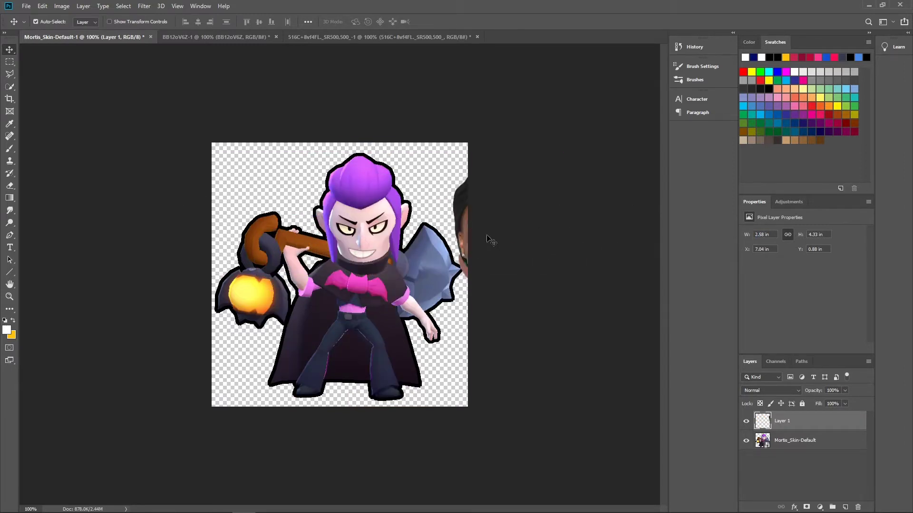
Rasterize the Mortis_Skin-Default layer and erase the character's head with the 77 px Eraser
left_click(11, 188)
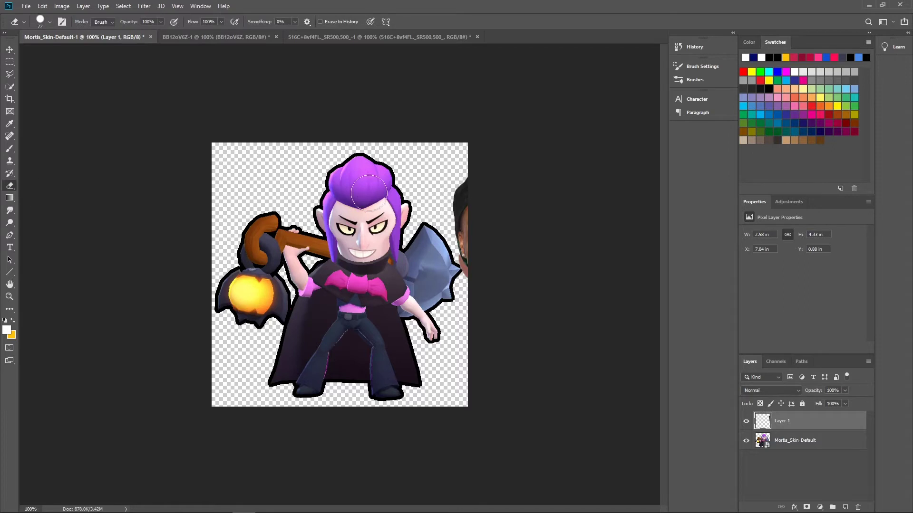
left_click(810, 446)
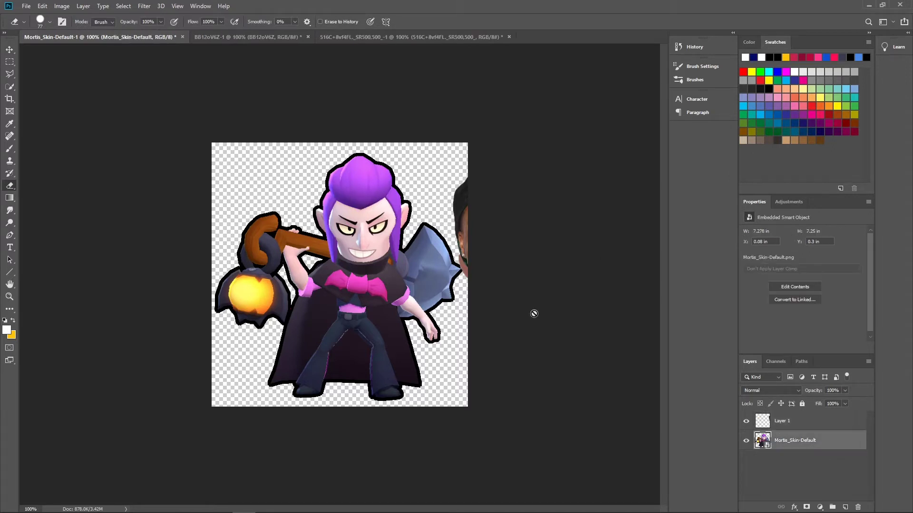
left_click(369, 196)
key("Return")
mouse_move(321, 161)
left_mouse_down()
mouse_move(347, 168)
mouse_move(352, 201)
mouse_move(364, 208)
mouse_move(350, 189)
mouse_move(331, 214)
mouse_move(356, 242)
mouse_move(371, 243)
mouse_move(397, 210)
mouse_move(389, 233)
left_mouse_up()
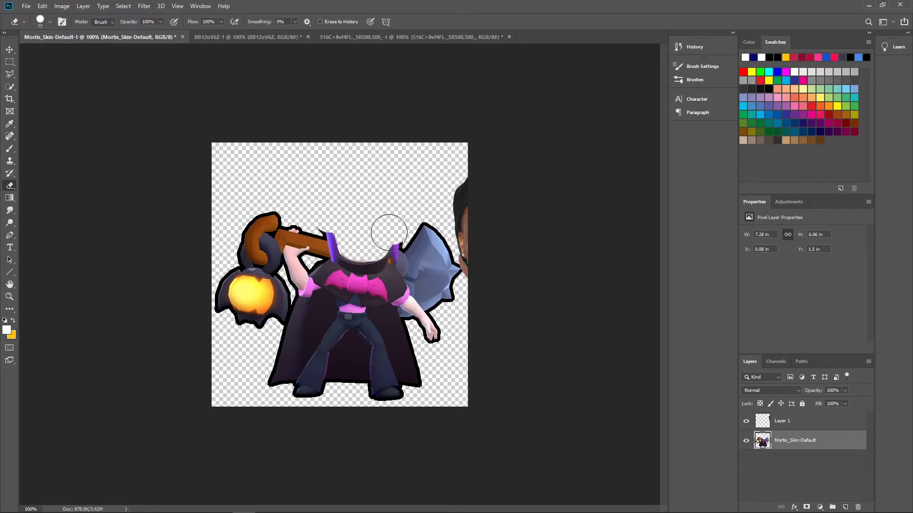
Set the eraser size to 42 px and erase the remaining skin along the inner rim of the collar
key("ctrl+plus")
key("ctrl+plus")
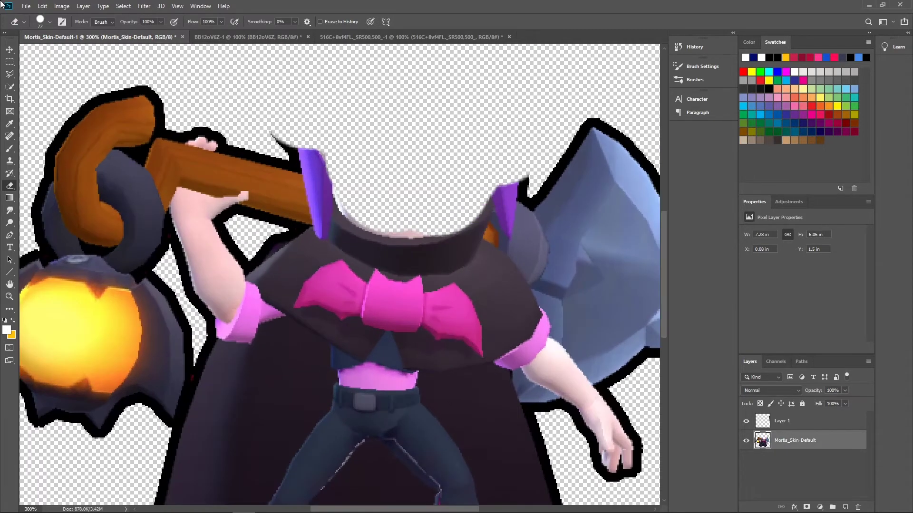
left_click(50, 22)
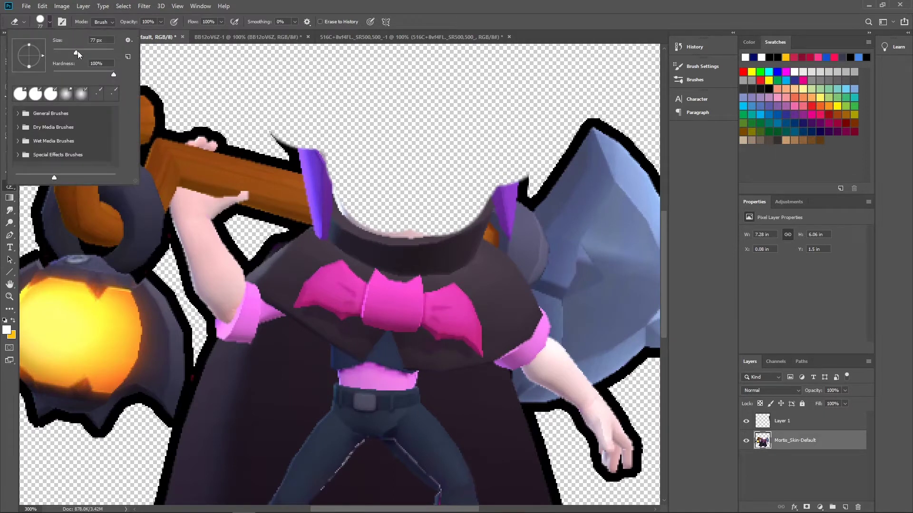
left_click_drag(65, 50, 65, 50)
left_click(365, 190)
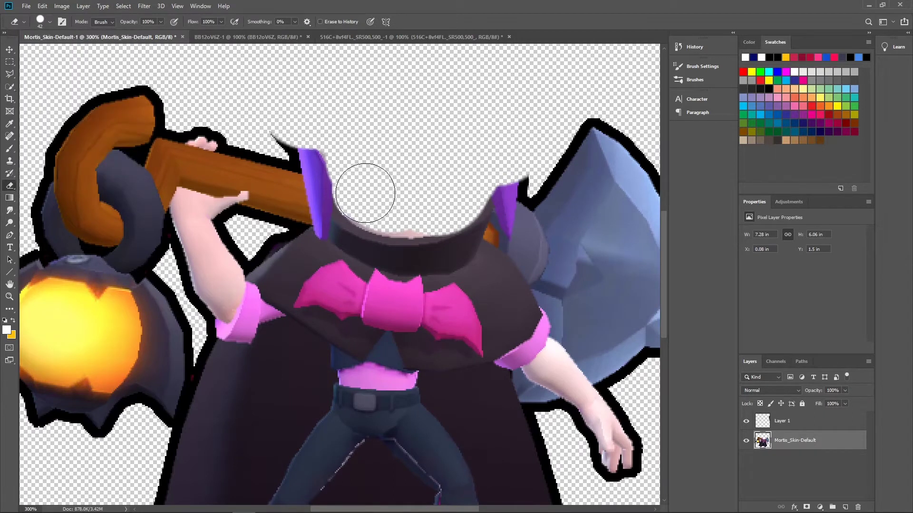
left_click_drag(371, 199, 415, 206)
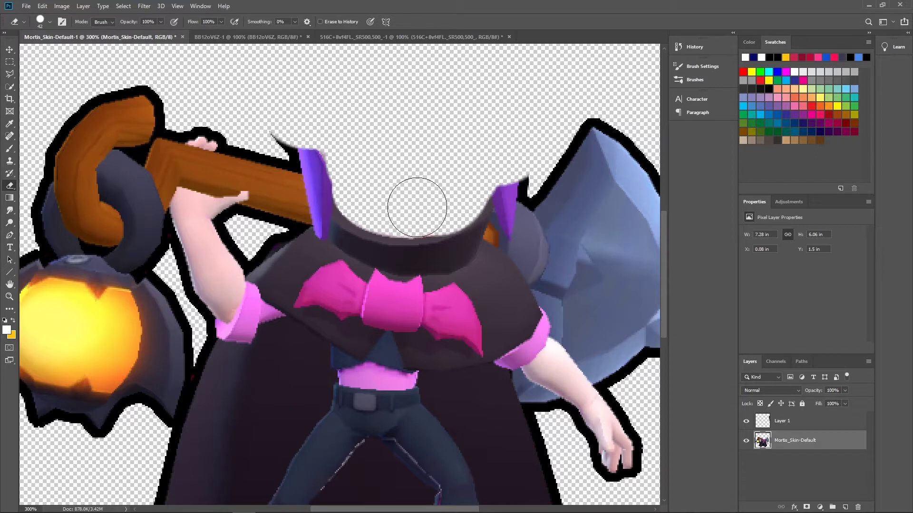
Reduce the eraser to about 21 px and erase the upper parts of the purple hair strands on both sides of the collar
left_click(50, 23)
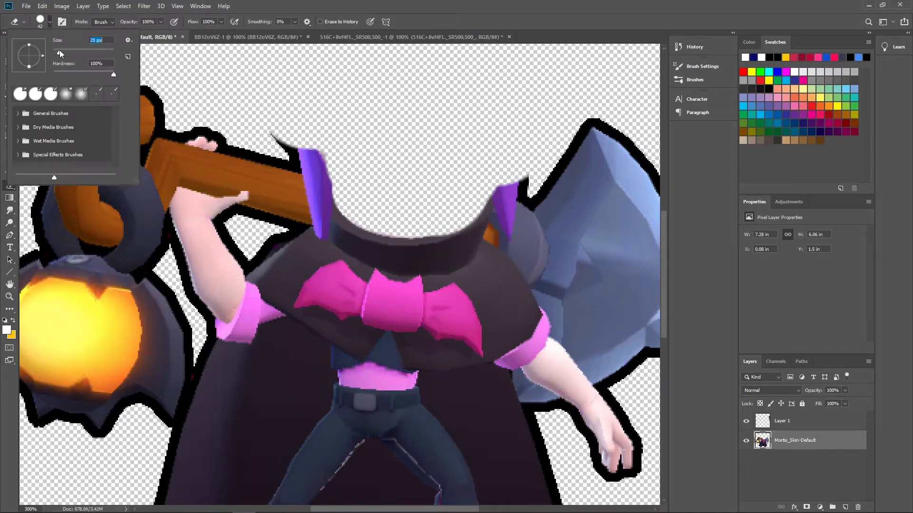
mouse_move(307, 136)
left_mouse_down()
mouse_move(269, 127)
mouse_move(315, 147)
mouse_move(320, 194)
mouse_move(318, 167)
left_mouse_up()
mouse_move(526, 149)
left_mouse_down()
mouse_move(500, 171)
mouse_move(503, 193)
left_mouse_up()
Set the eraser size to 10 px and erase the last purple hair remnants beside both collar tips
left_click(42, 24)
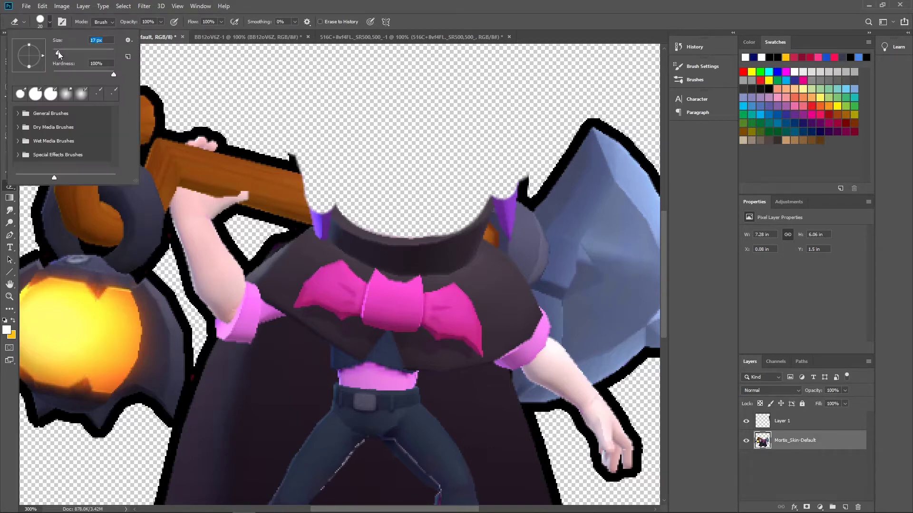
left_click_drag(56, 51, 55, 51)
left_click(499, 190)
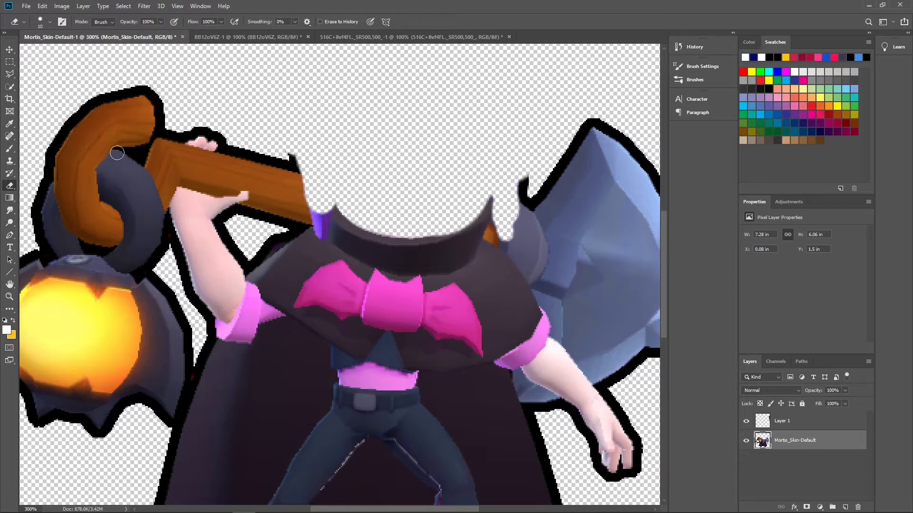
left_click_drag(312, 204, 320, 229)
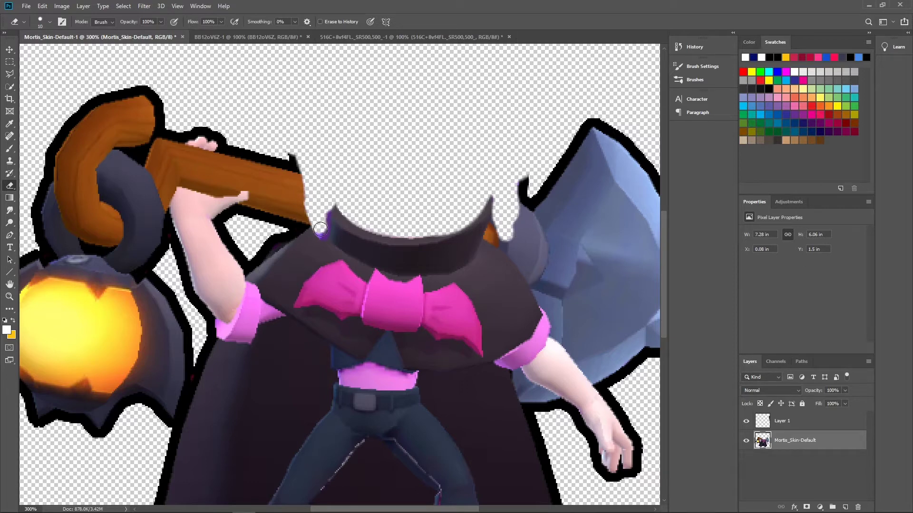
scroll(99, 124, "down", 1)
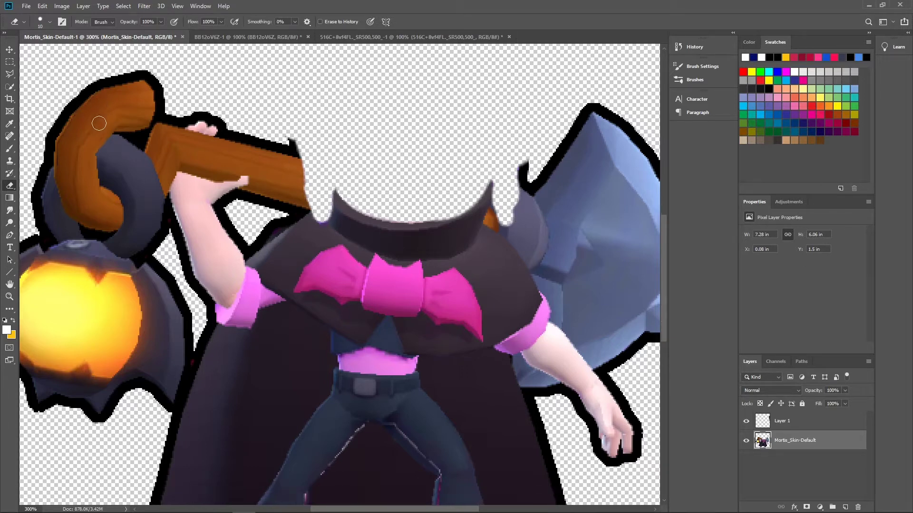
Set the eraser size to 61 px and erase most of the shovel blade behind the lowered arm
key("ctrl+1")
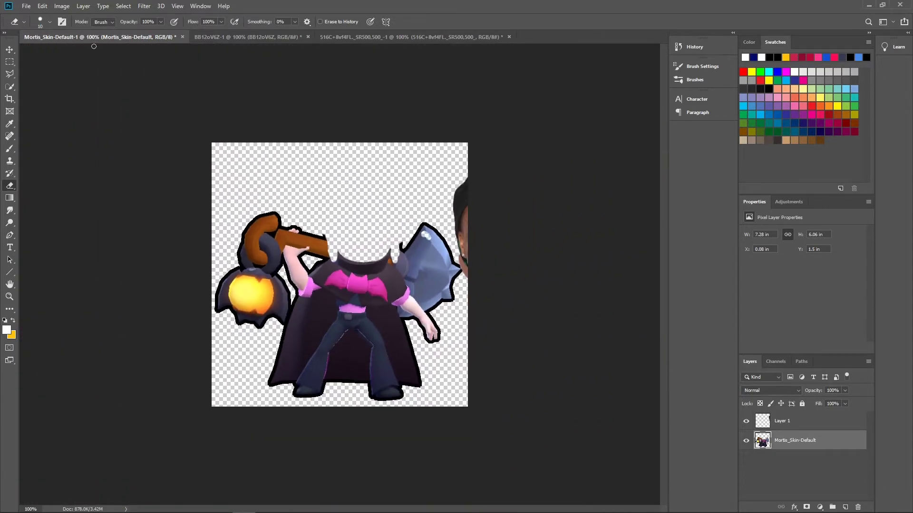
left_click(49, 21)
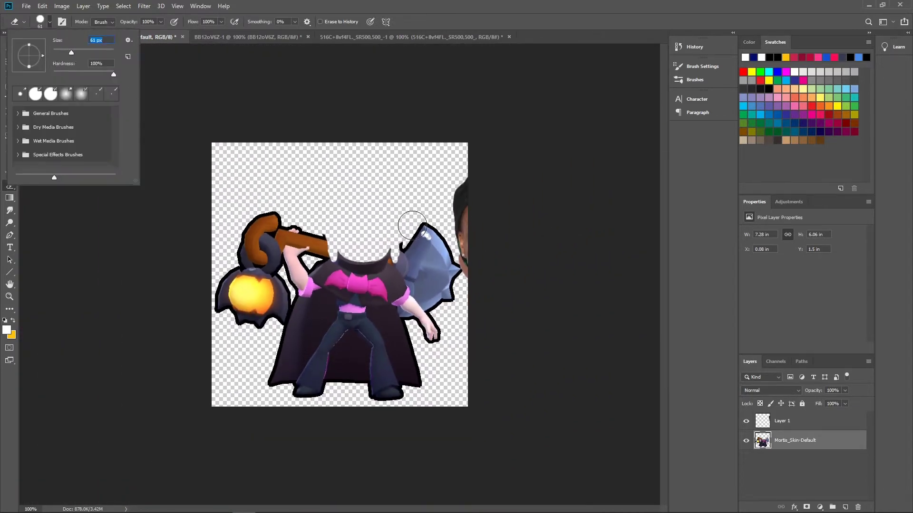
mouse_move(412, 226)
left_mouse_down()
mouse_move(456, 300)
mouse_move(410, 245)
left_mouse_up()
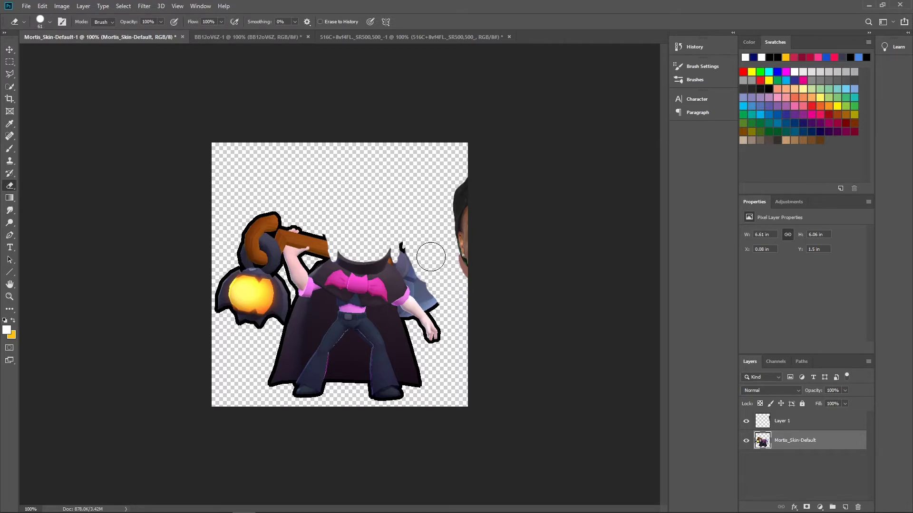
Erase the bat lantern, its hook and ring, and the section of wooden handle between the raised hand and the cape
key("ctrl+plus")
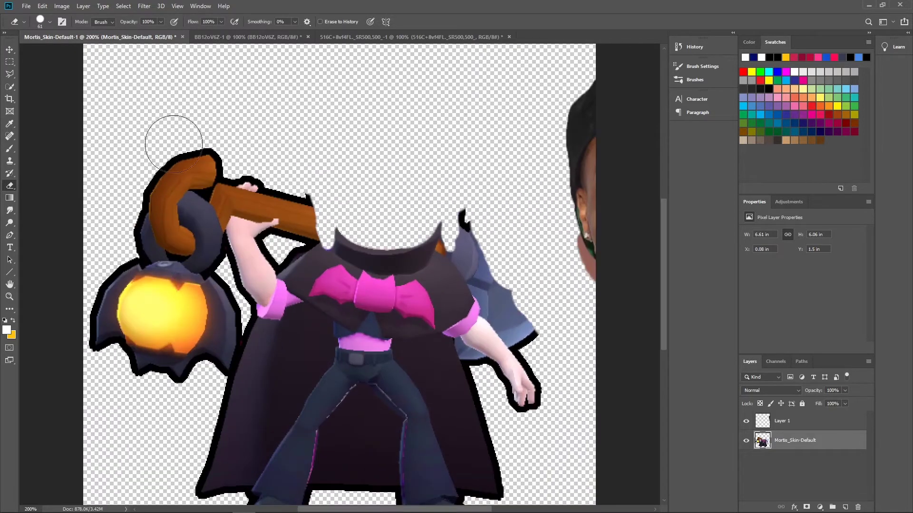
mouse_move(110, 241)
left_mouse_down()
mouse_move(149, 383)
mouse_move(126, 369)
mouse_move(175, 352)
mouse_move(178, 363)
mouse_move(195, 355)
mouse_move(200, 363)
mouse_move(214, 321)
mouse_move(183, 281)
mouse_move(208, 304)
mouse_move(151, 267)
mouse_move(171, 137)
mouse_move(205, 128)
mouse_move(183, 171)
mouse_move(174, 254)
mouse_move(200, 347)
mouse_move(190, 256)
mouse_move(195, 264)
mouse_move(202, 163)
left_mouse_up()
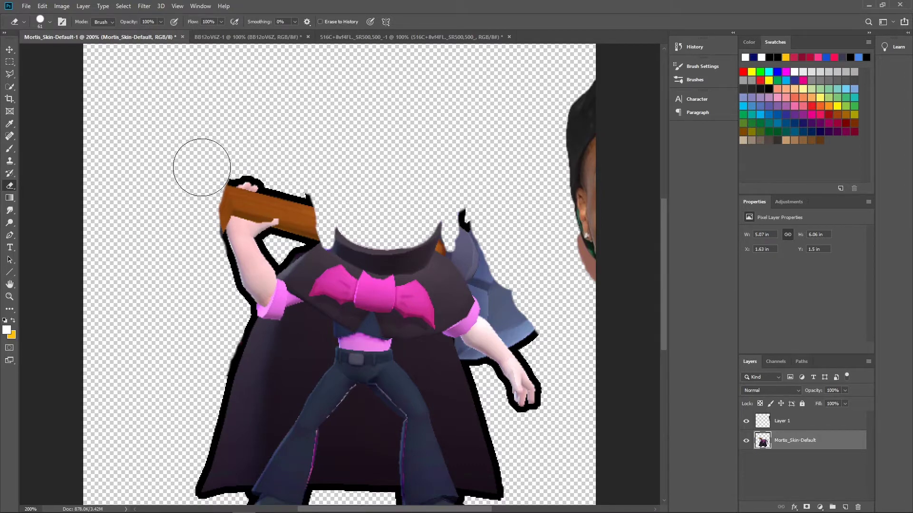
mouse_move(314, 165)
left_mouse_down()
mouse_move(318, 188)
mouse_move(301, 194)
mouse_move(310, 204)
mouse_move(316, 198)
left_mouse_up()
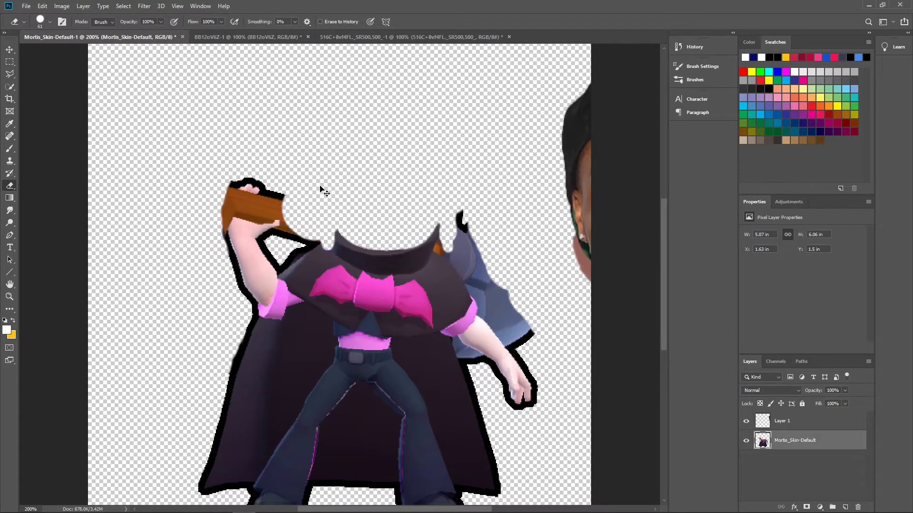
Set the eraser size to 23 px and erase the rest of the wooden handle around the raised hand
key("ctrl+minus")
key("ctrl+plus")
key("ctrl+plus")
key("ctrl+plus")
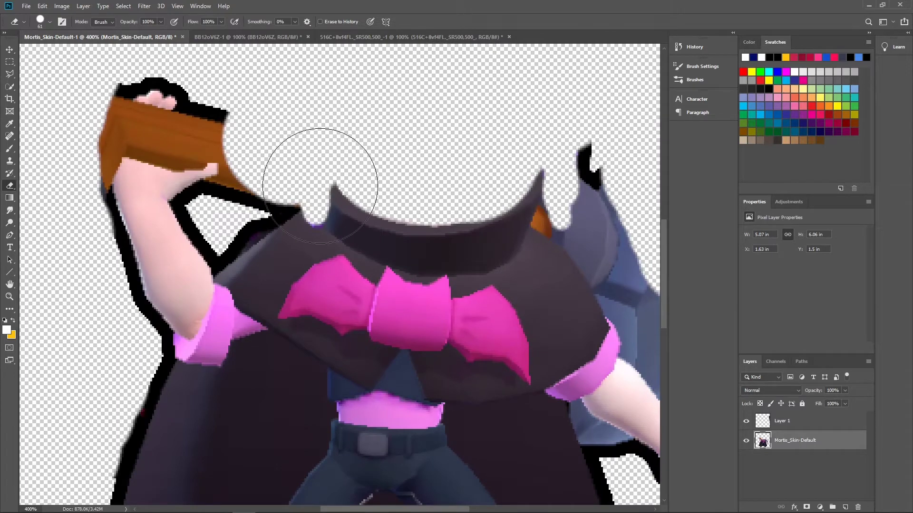
left_click(39, 20)
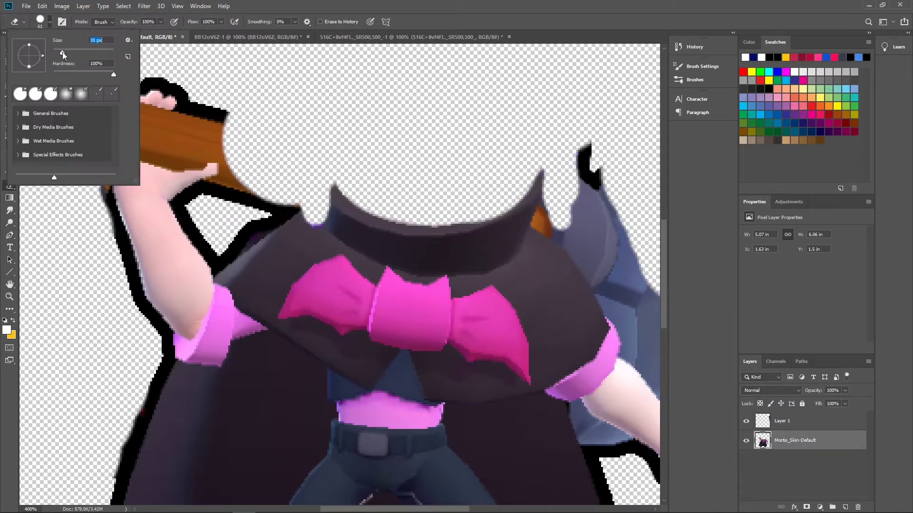
left_click_drag(62, 52, 61, 51)
mouse_move(249, 138)
left_mouse_down()
mouse_move(144, 127)
mouse_move(106, 122)
mouse_move(109, 114)
mouse_move(136, 125)
mouse_move(105, 134)
mouse_move(83, 187)
mouse_move(105, 140)
mouse_move(153, 136)
mouse_move(178, 140)
mouse_move(144, 139)
mouse_move(192, 147)
mouse_move(228, 133)
mouse_move(245, 159)
mouse_move(227, 195)
left_mouse_up()
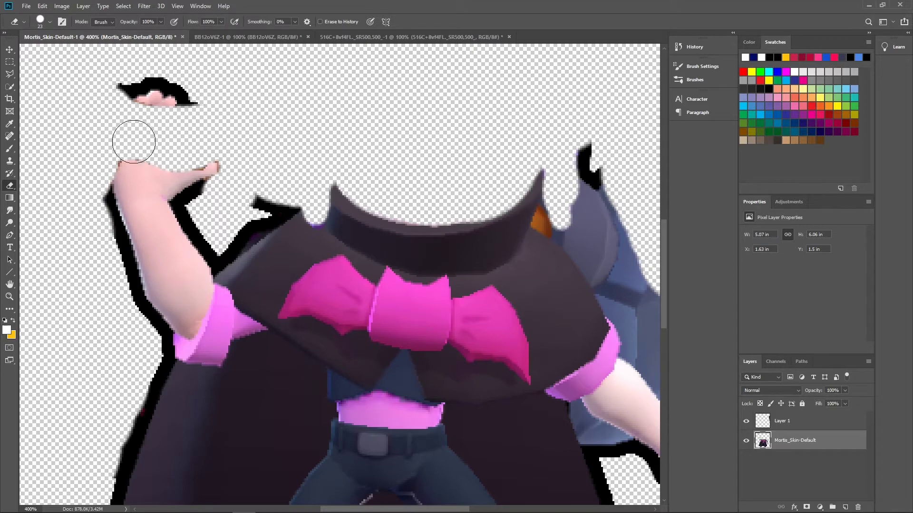
mouse_move(133, 142)
left_mouse_down()
mouse_move(106, 142)
mouse_move(163, 133)
mouse_move(191, 150)
left_mouse_up()
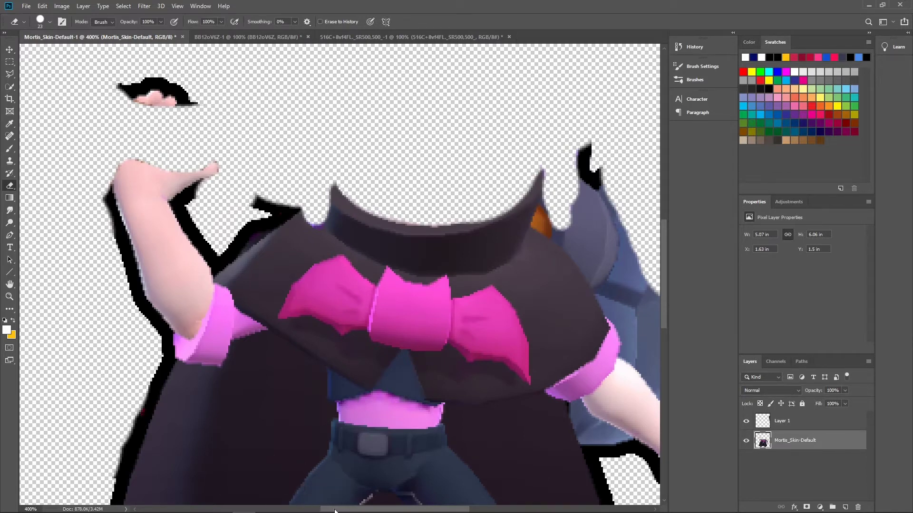
Set the eraser size to 14 px and erase the leftover shovel blade and its black outline along the cape's shoulder and lowered arm
left_click_drag(334, 510, 380, 510)
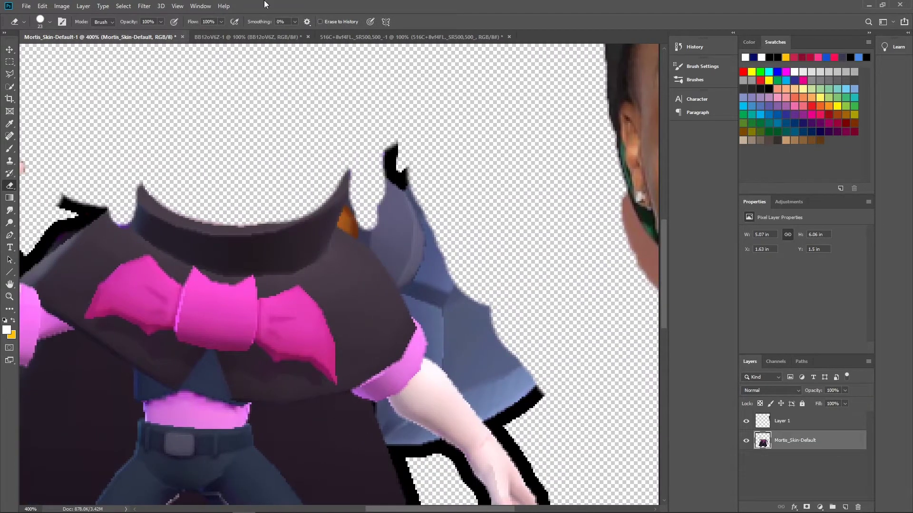
left_click(50, 21)
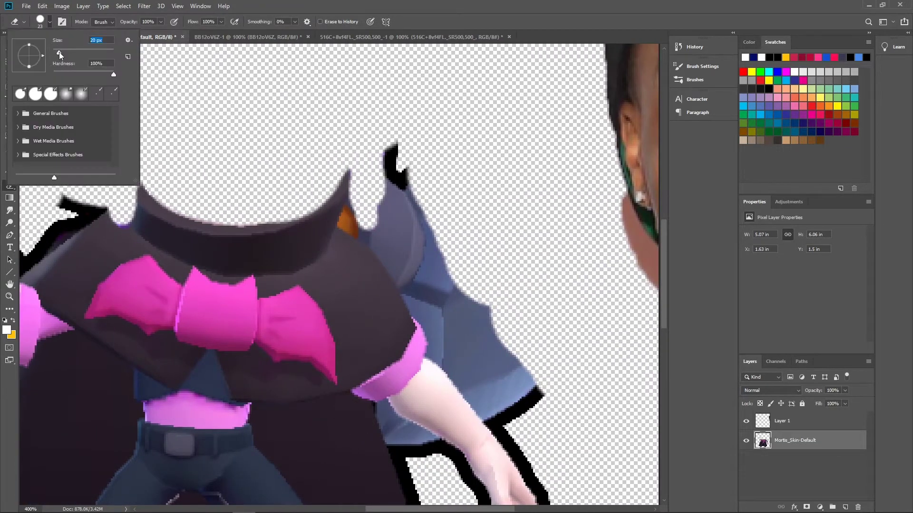
left_click_drag(57, 52, 57, 52)
mouse_move(386, 188)
left_mouse_down()
mouse_move(397, 143)
mouse_move(463, 240)
mouse_move(480, 333)
mouse_move(534, 395)
mouse_move(505, 363)
mouse_move(475, 375)
mouse_move(461, 359)
mouse_move(469, 380)
mouse_move(501, 401)
mouse_move(522, 401)
mouse_move(445, 352)
mouse_move(355, 212)
mouse_move(385, 206)
mouse_move(396, 236)
left_mouse_up()
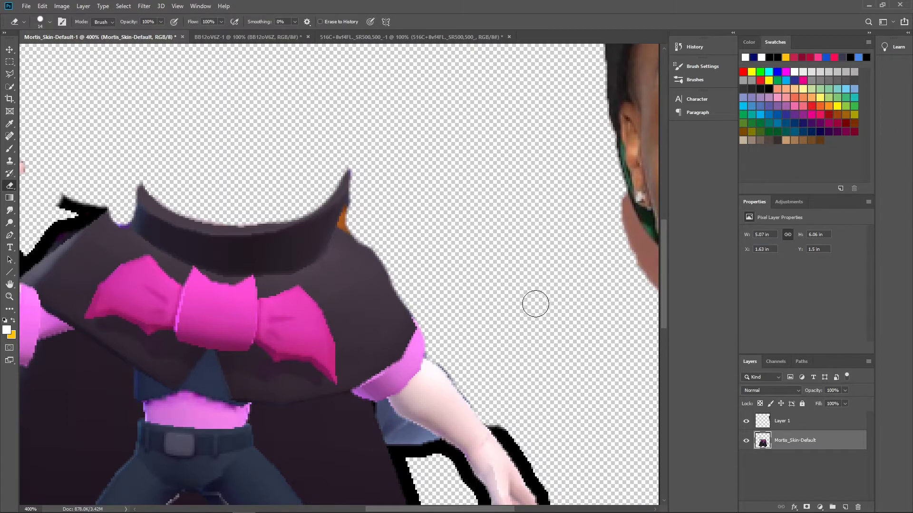
Set the eraser size to 7 px and erase the orange handle fragment beside the collar tip
left_click(49, 22)
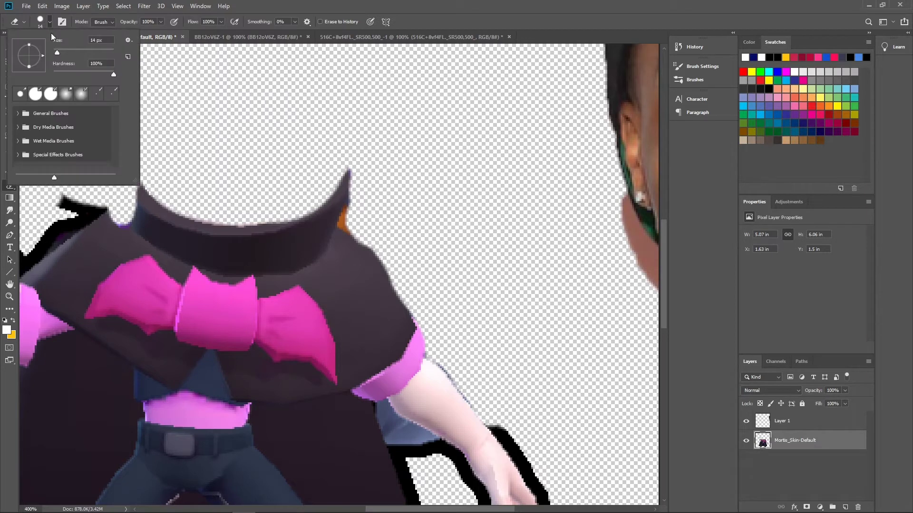
left_click_drag(57, 53, 55, 53)
left_click(355, 226)
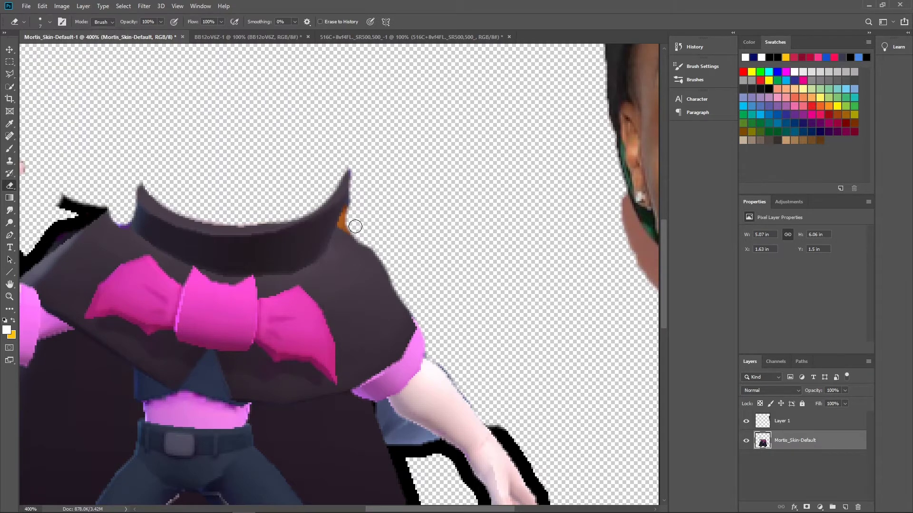
left_click_drag(342, 223, 361, 184)
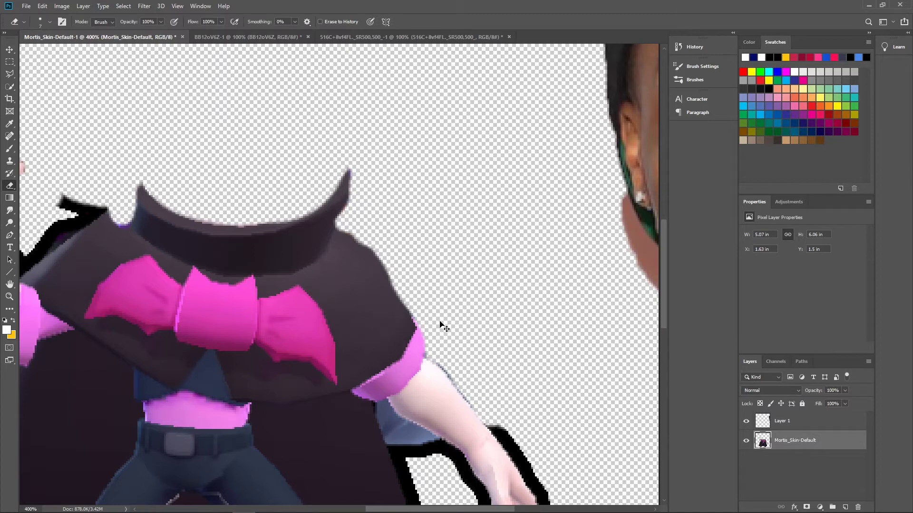
Undo the last eraser stroke and erase the blue fabric scrap and black outline between the cape and the lowered arm
key("ctrl+z")
scroll(470, 309, "down", 4)
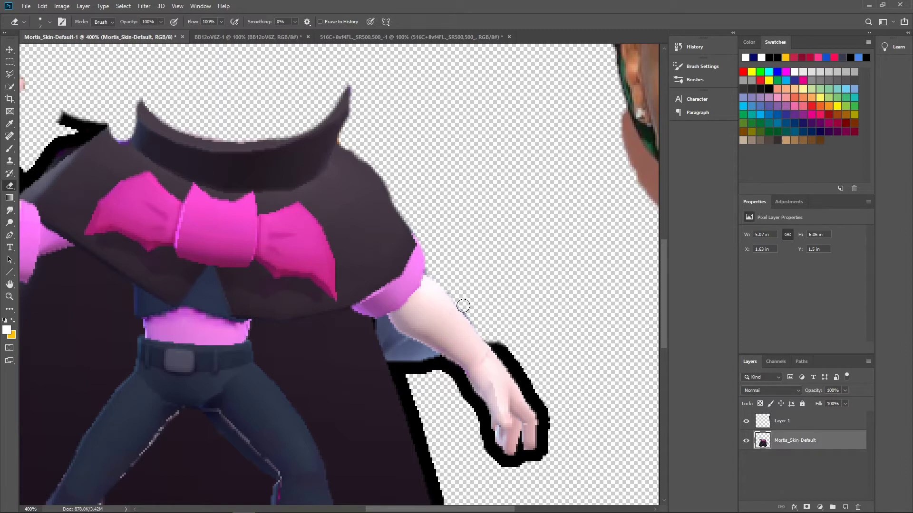
left_click_drag(411, 371, 398, 360)
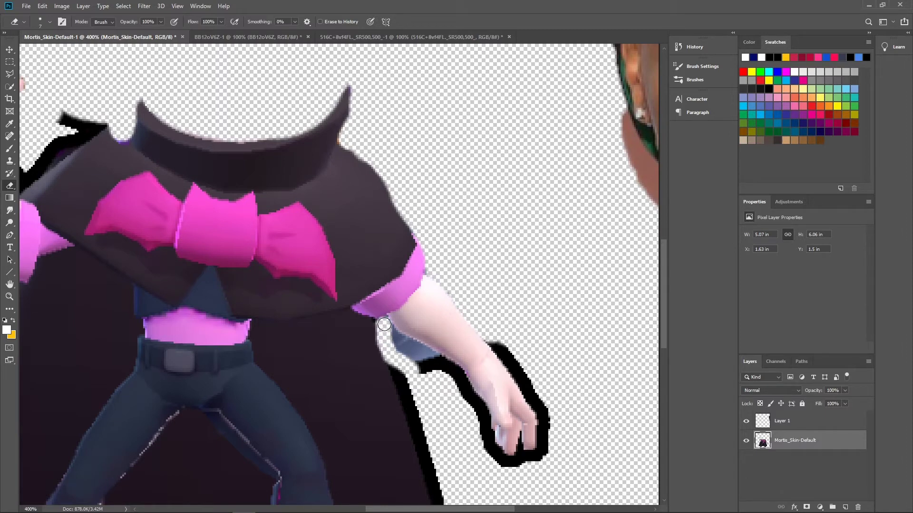
mouse_move(392, 333)
left_mouse_down()
mouse_move(437, 361)
mouse_move(428, 367)
mouse_move(413, 349)
mouse_move(419, 371)
left_mouse_up()
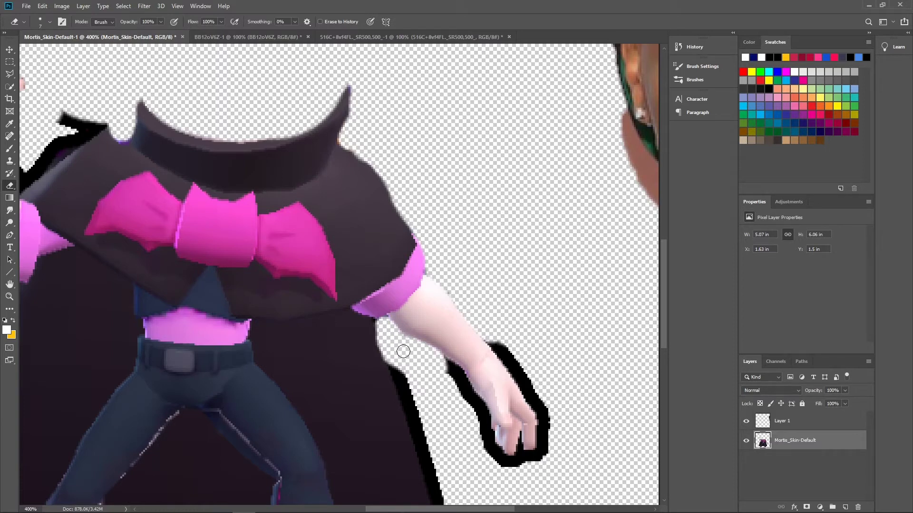
Place the cut-out head over the character's neck and scale it to 2.08 in wide by 3.5 in high
key("ctrl+minus")
key("ctrl+minus")
key("ctrl+minus")
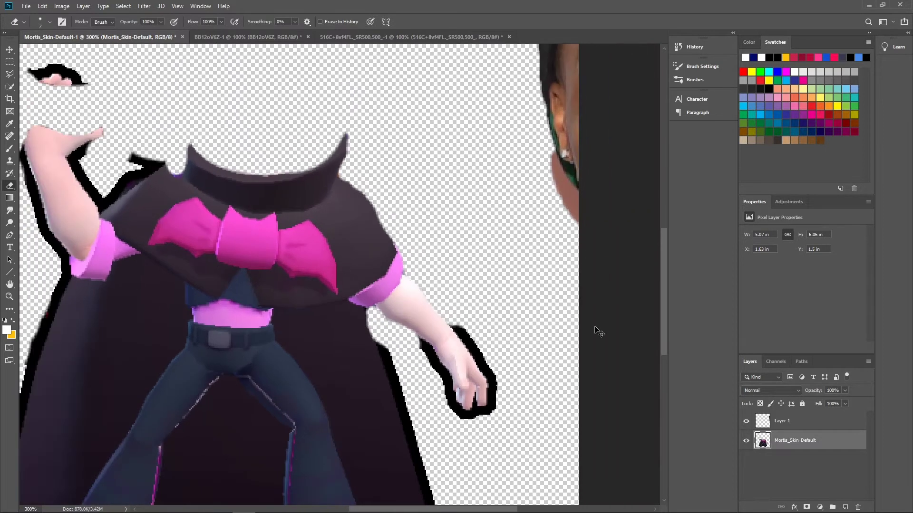
left_click(10, 50)
left_click_drag(463, 209, 370, 225)
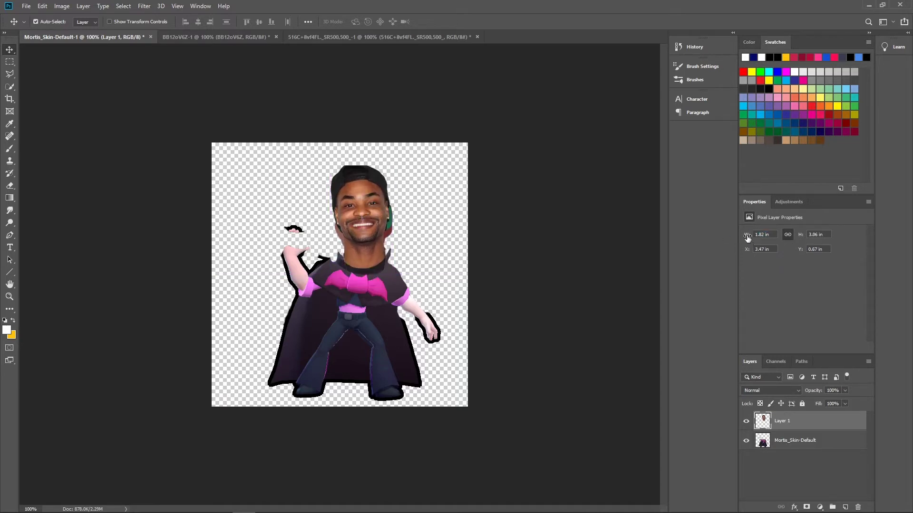
left_click_drag(747, 237, 761, 238)
mouse_move(385, 224)
left_mouse_down()
mouse_move(376, 234)
mouse_move(381, 223)
left_mouse_up()
Erase the reddish cap scraps on both sides of the neck on the head layer, keeping the green parts of the cap
key("ctrl+plus")
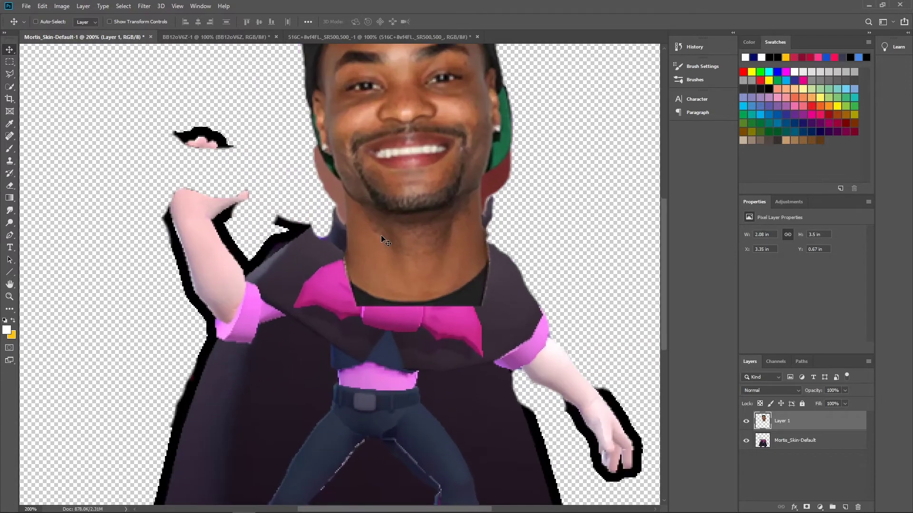
key("ctrl+plus")
left_click(8, 184)
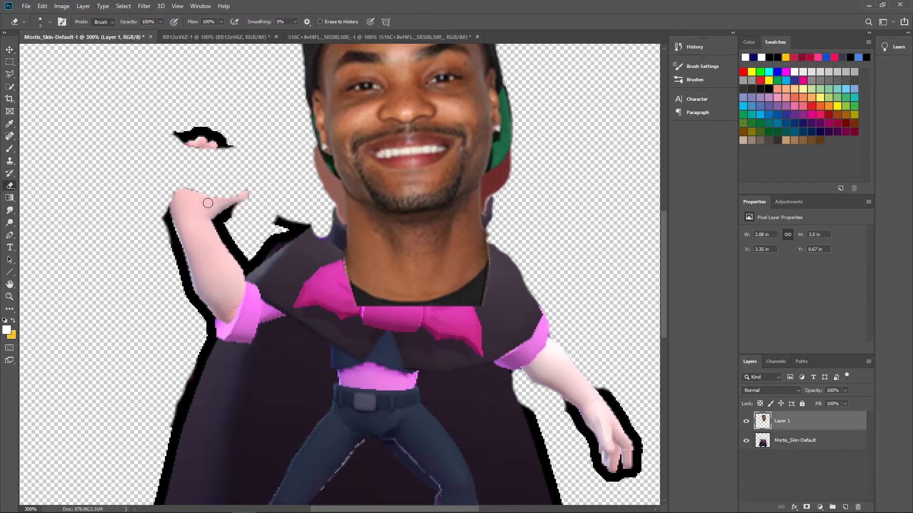
mouse_move(339, 213)
left_mouse_down()
mouse_move(338, 183)
mouse_move(307, 159)
mouse_move(310, 148)
mouse_move(329, 180)
mouse_move(330, 217)
left_mouse_up()
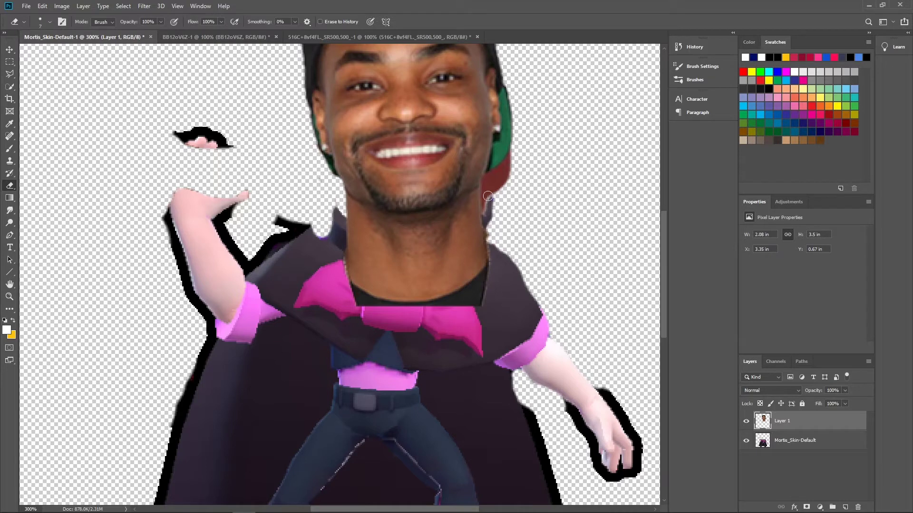
mouse_move(488, 205)
left_mouse_down()
mouse_move(489, 180)
mouse_move(510, 165)
mouse_move(485, 183)
mouse_move(514, 188)
left_mouse_up()
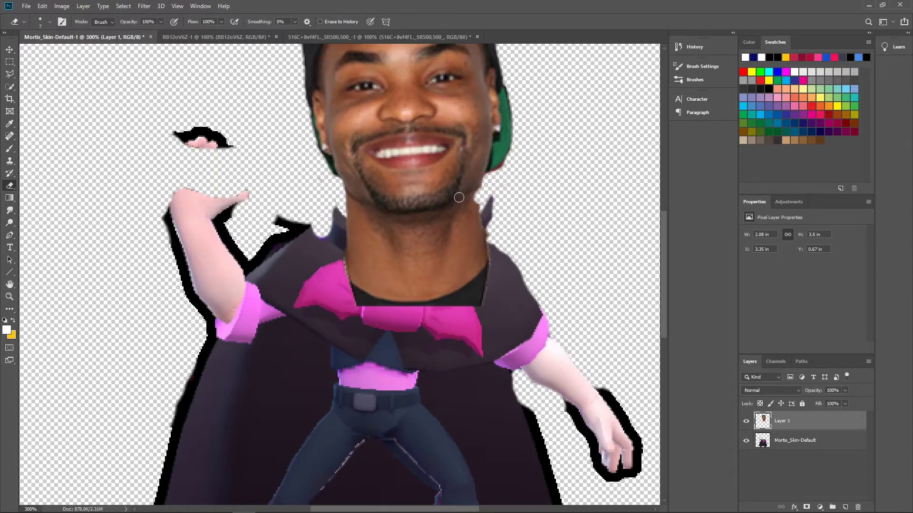
key("ctrl+z")
mouse_move(489, 203)
left_mouse_down()
mouse_move(488, 181)
mouse_move(508, 167)
mouse_move(497, 193)
mouse_move(513, 179)
mouse_move(495, 186)
mouse_move(513, 161)
left_mouse_up()
Enlarge the head to 2.32 in by 3.9 in, reposition it, and place its layer beneath Mortis_Skin-Default
scroll(506, 205, "up", 5)
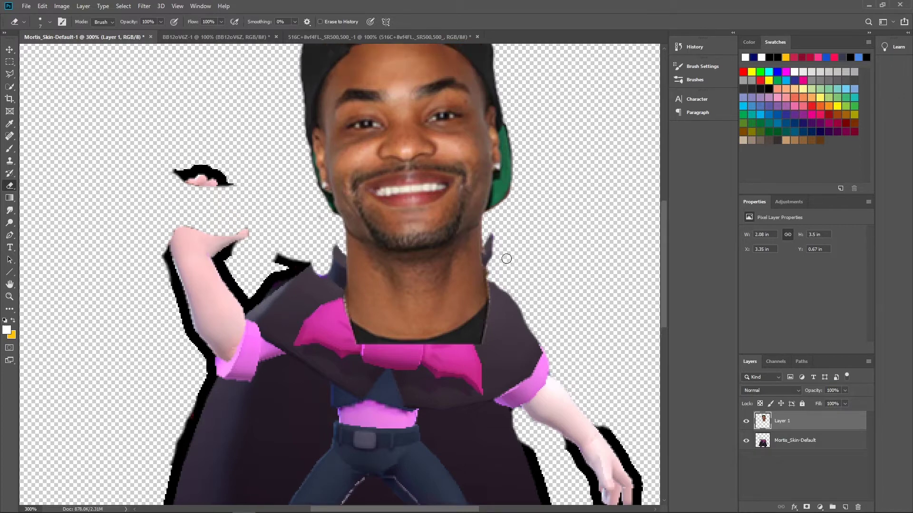
left_click(11, 49)
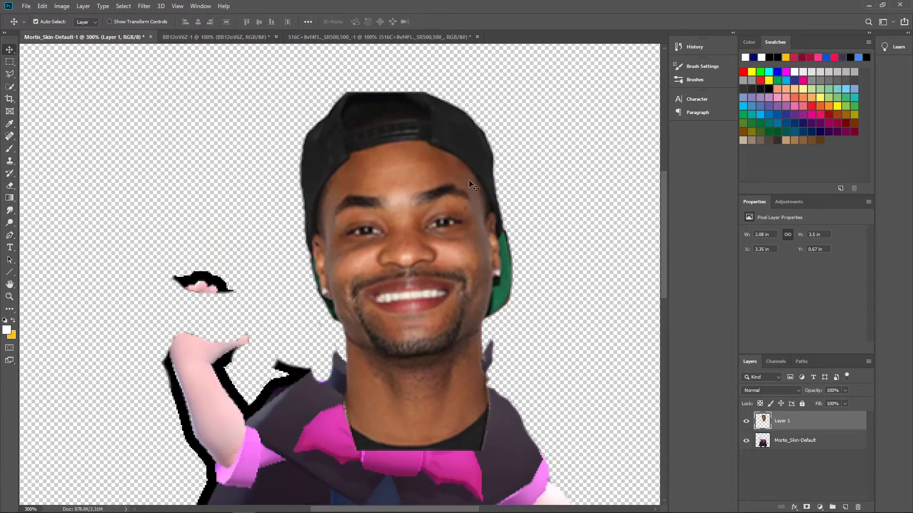
mouse_move(456, 263)
left_mouse_down()
mouse_move(445, 253)
mouse_move(430, 269)
mouse_move(456, 283)
mouse_move(458, 262)
mouse_move(448, 274)
left_mouse_up()
left_click_drag(753, 238, 766, 239)
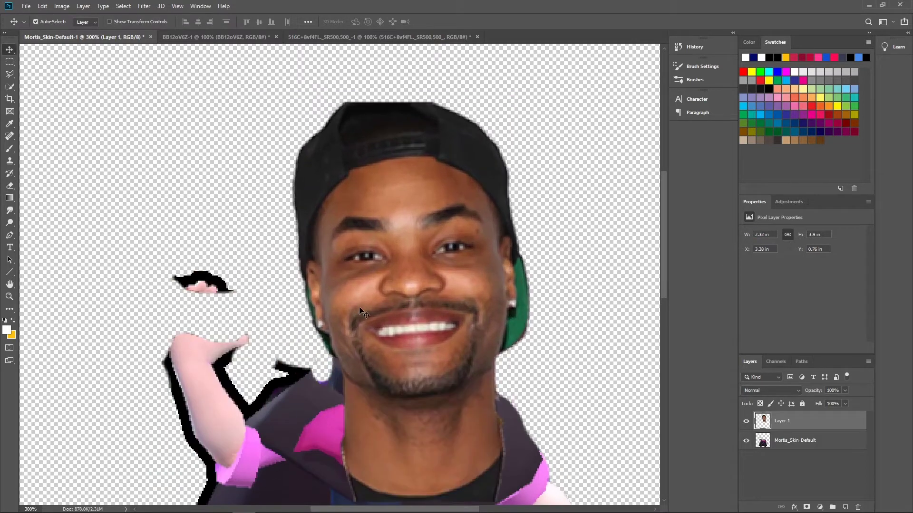
mouse_move(324, 270)
left_mouse_down()
mouse_move(325, 259)
mouse_move(330, 291)
mouse_move(322, 273)
left_mouse_up()
key("space")
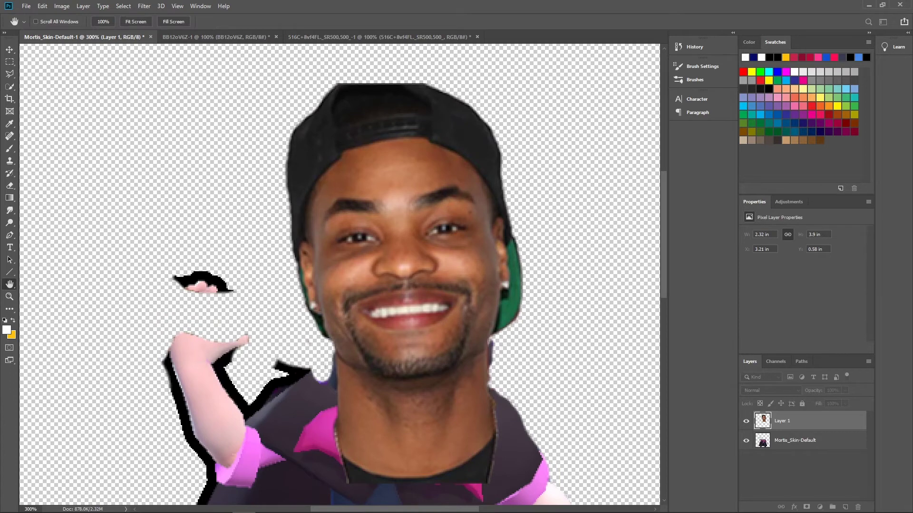
left_click_drag(836, 421, 837, 451)
Quick-select the collar, bow and surrounding cape on the Mortis_Skin-Default layer and copy the selection to a new layer
scroll(381, 286, "down", 1)
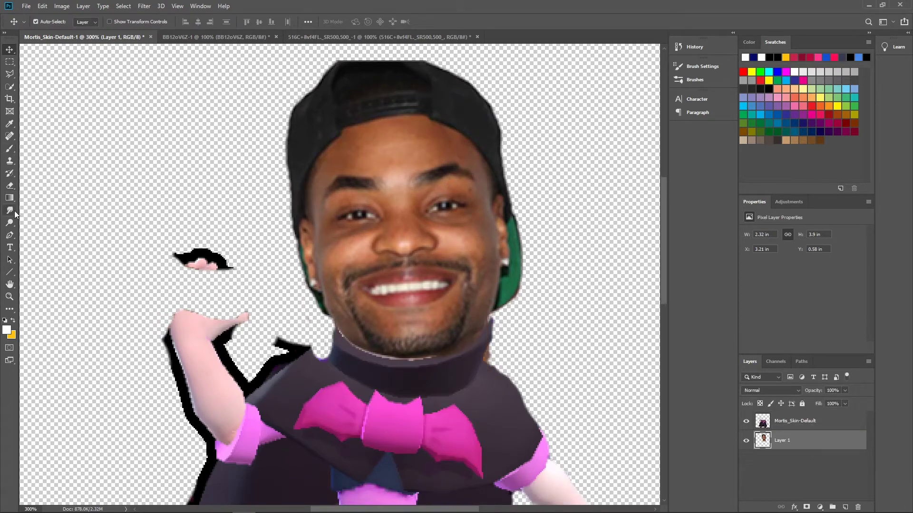
left_click(10, 87)
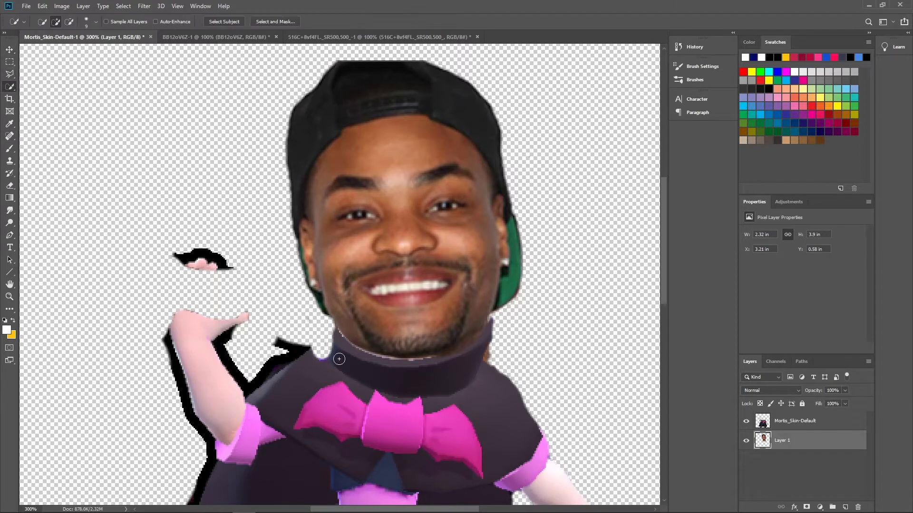
mouse_move(339, 359)
left_mouse_down()
mouse_move(396, 381)
mouse_move(512, 352)
mouse_move(412, 366)
mouse_move(395, 381)
mouse_move(373, 372)
mouse_move(430, 386)
left_mouse_up()
left_click(829, 428)
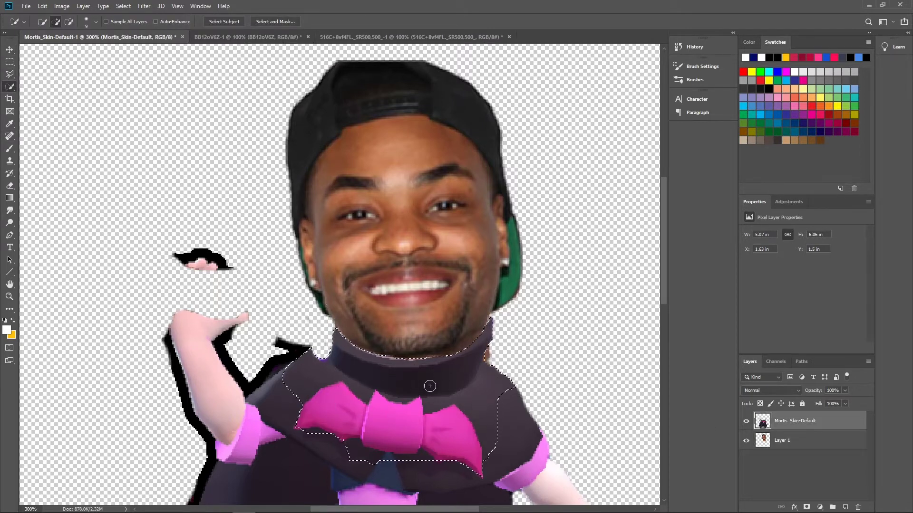
key("ctrl+j")
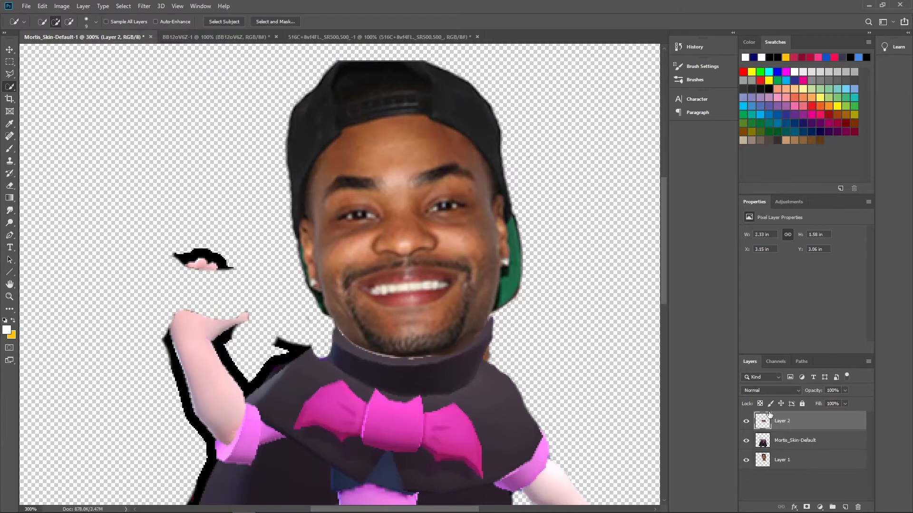
Reduce the head on Layer 1 to 2.21 in by 3.72 in and reposition it centrally in the collar
left_click(806, 443)
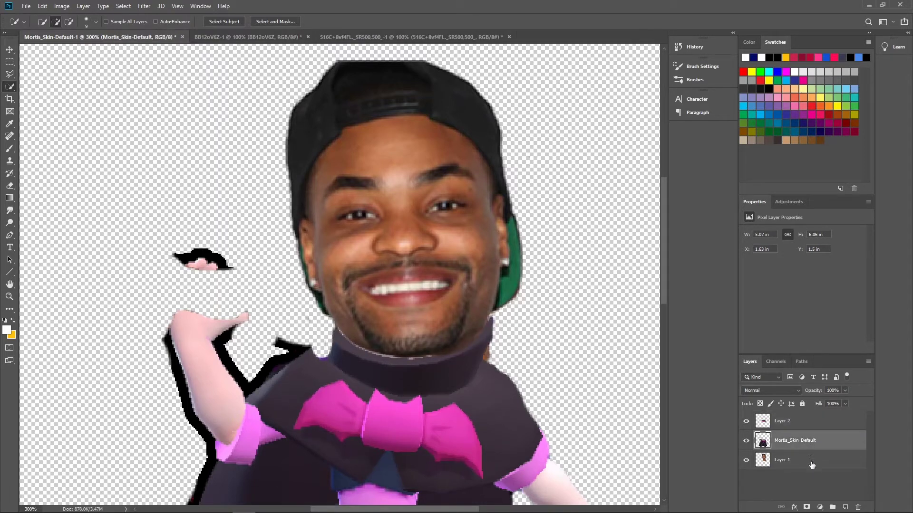
left_click(810, 462)
scroll(633, 409, "down", 1)
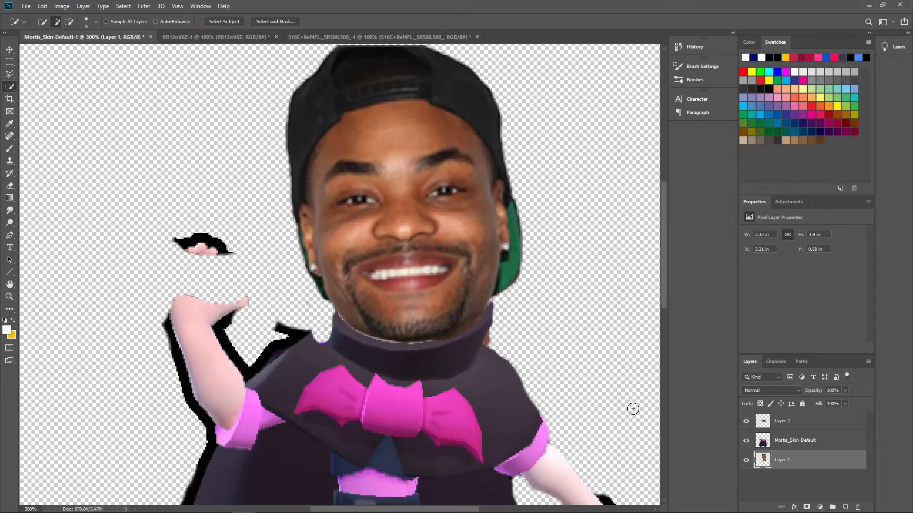
scroll(632, 411, "down", 2)
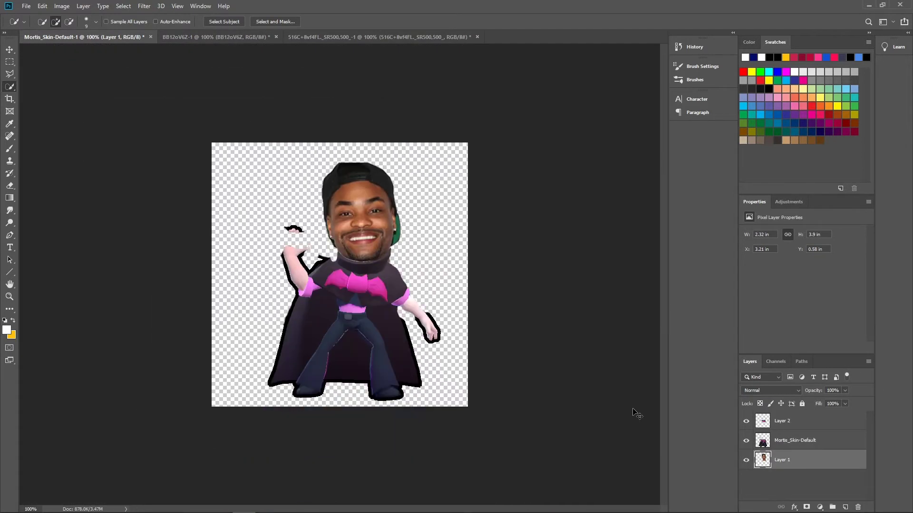
scroll(635, 412, "up", 2)
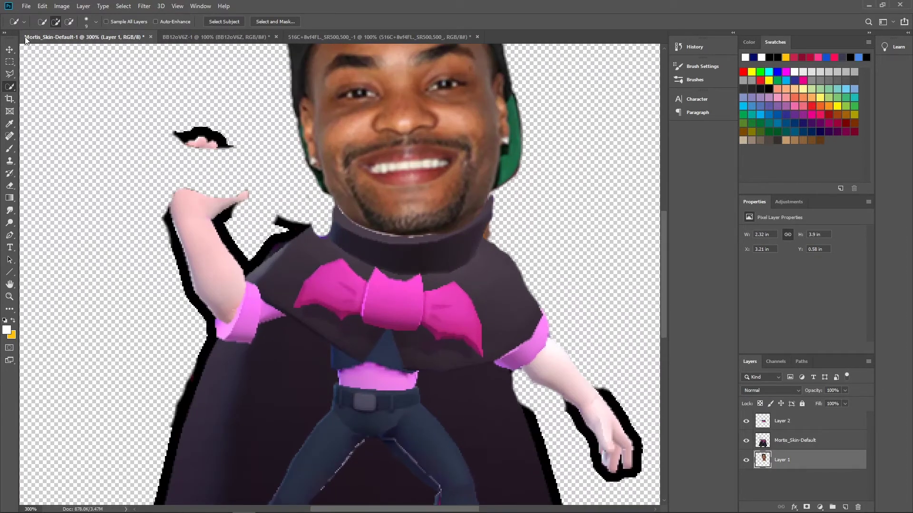
left_click(18, 49)
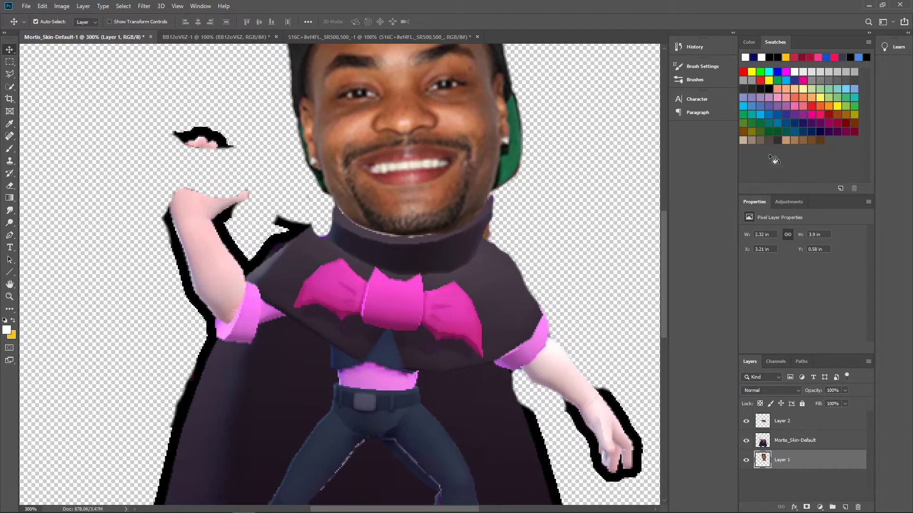
left_click_drag(747, 234, 740, 234)
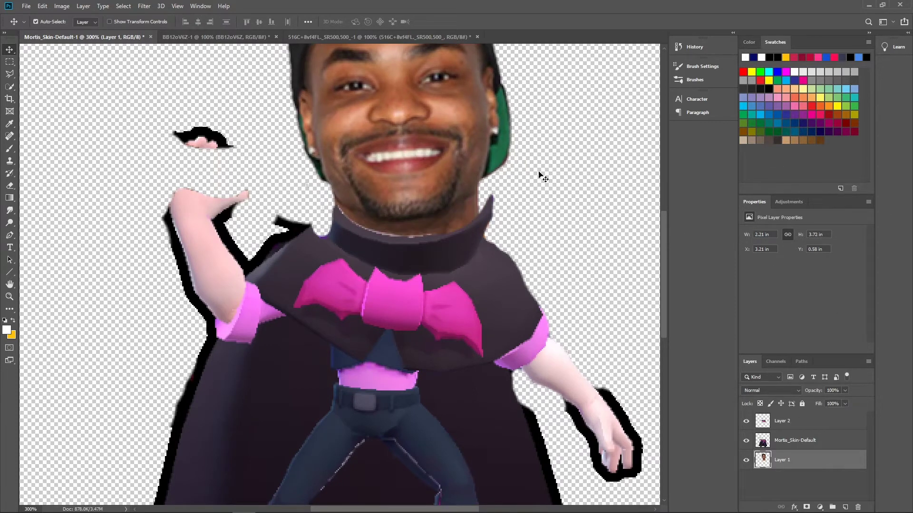
left_click_drag(502, 165, 495, 162)
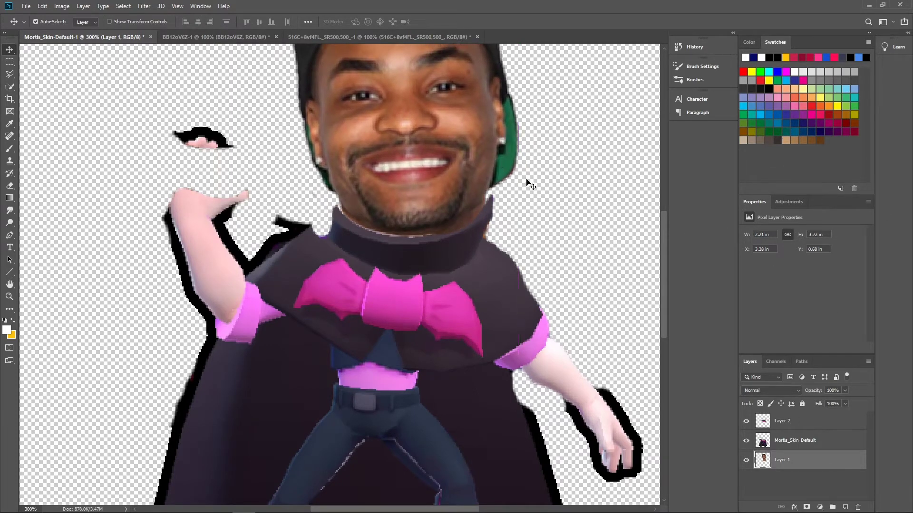
Merge the copied collar and bow layer down into Mortis_Skin-Default
left_click(9, 186)
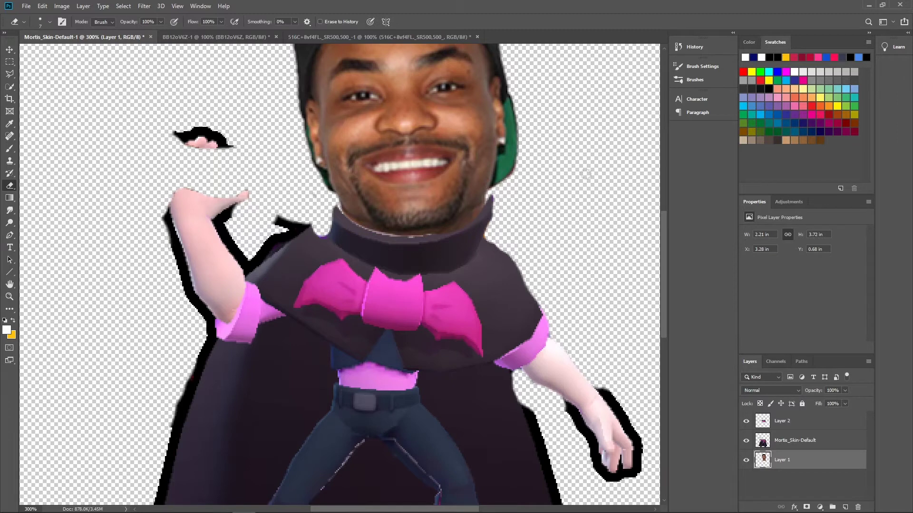
scroll(617, 279, "up", 4)
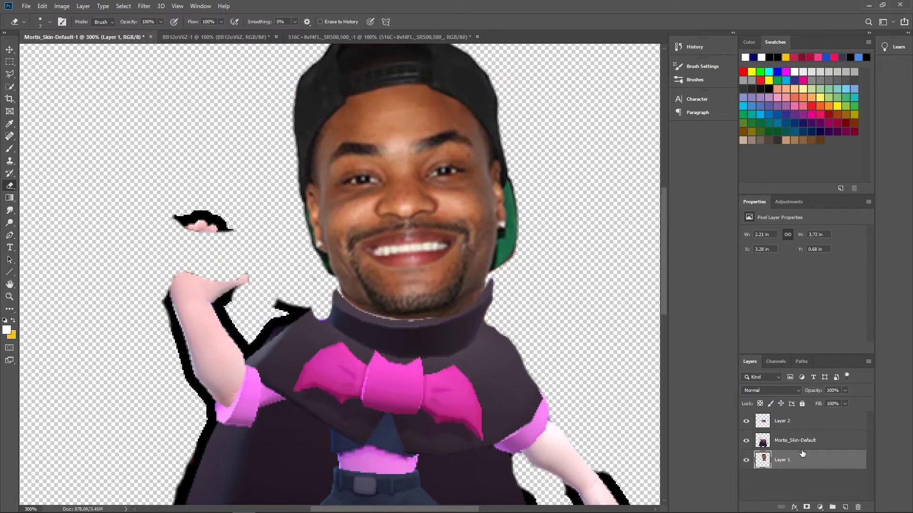
left_click(811, 441)
left_click(805, 421)
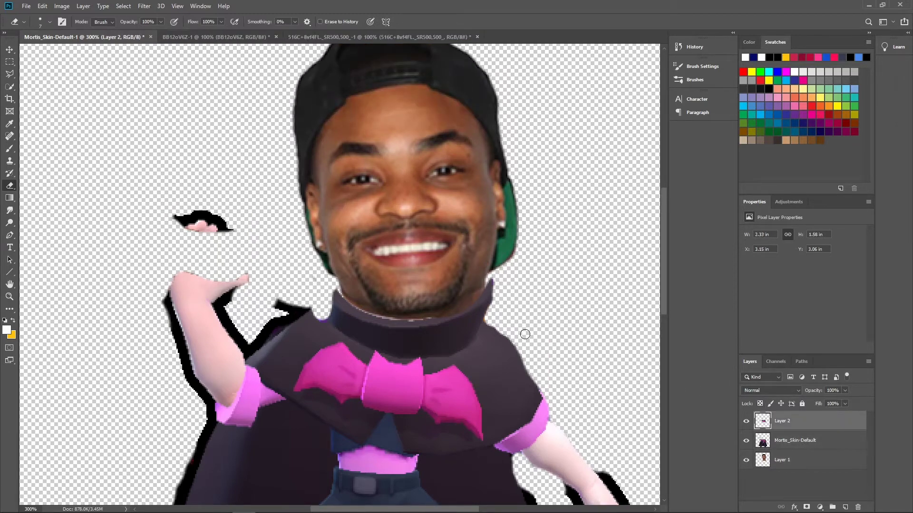
right_click(800, 426)
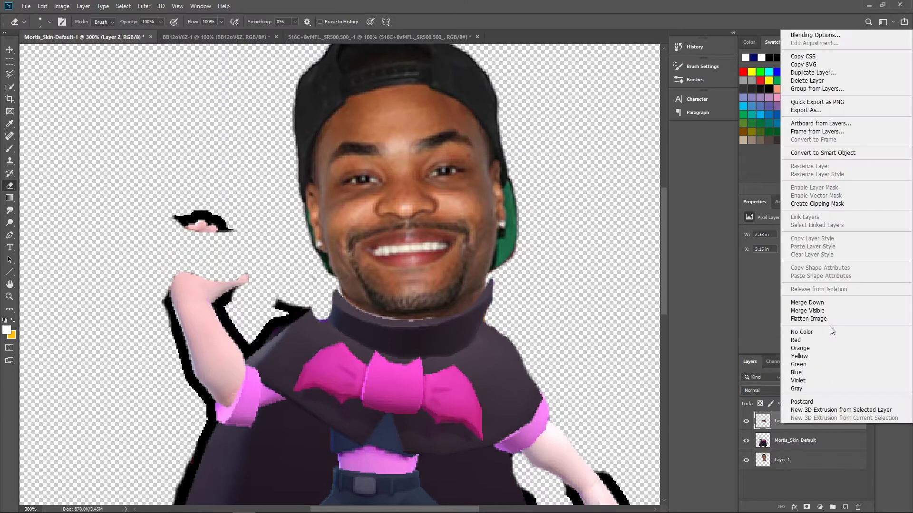
left_click(776, 302)
Erase the pointed collar tip, the black outline spike above the shoulder, and the pale fringe along the collar's upper edge
left_click_drag(491, 290, 493, 290)
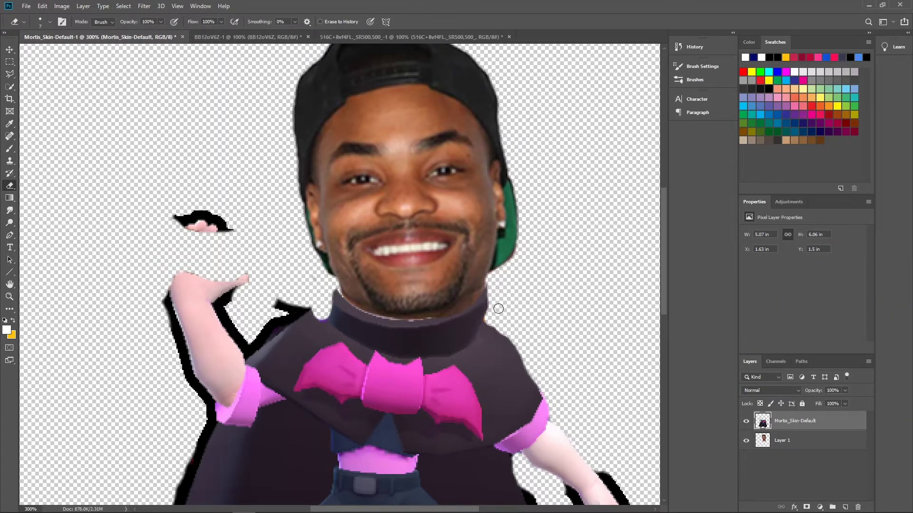
mouse_move(280, 299)
left_mouse_down()
mouse_move(263, 308)
mouse_move(306, 299)
left_mouse_up()
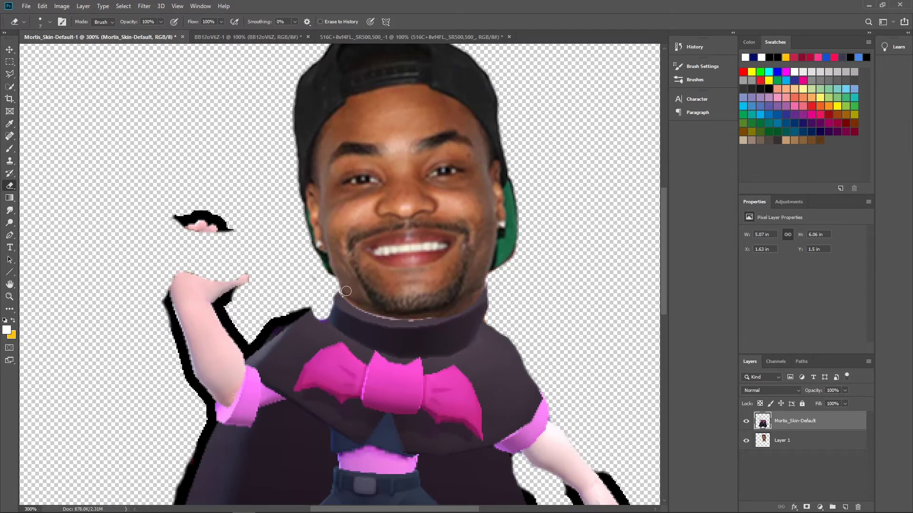
mouse_move(366, 309)
left_mouse_down()
mouse_move(416, 318)
mouse_move(463, 303)
left_mouse_up()
Switch to the spoon image and select the whole spoon, bowl and handle, with the Quick Selection tool
key("ctrl+1")
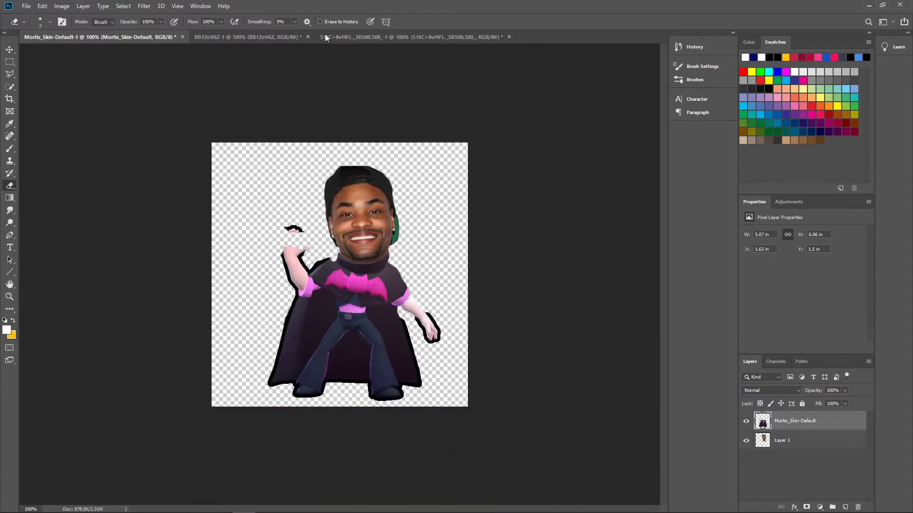
left_click(222, 36)
left_click(395, 37)
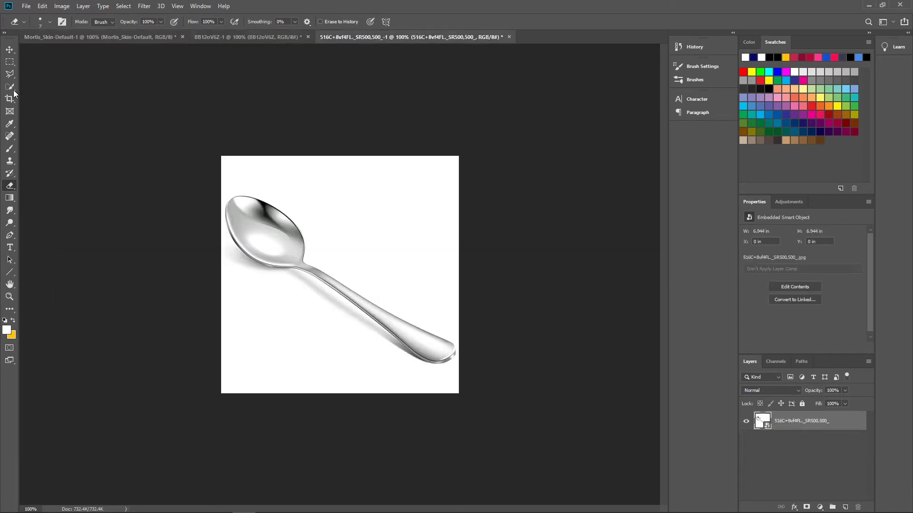
left_click(9, 86)
left_click_drag(265, 244, 297, 270)
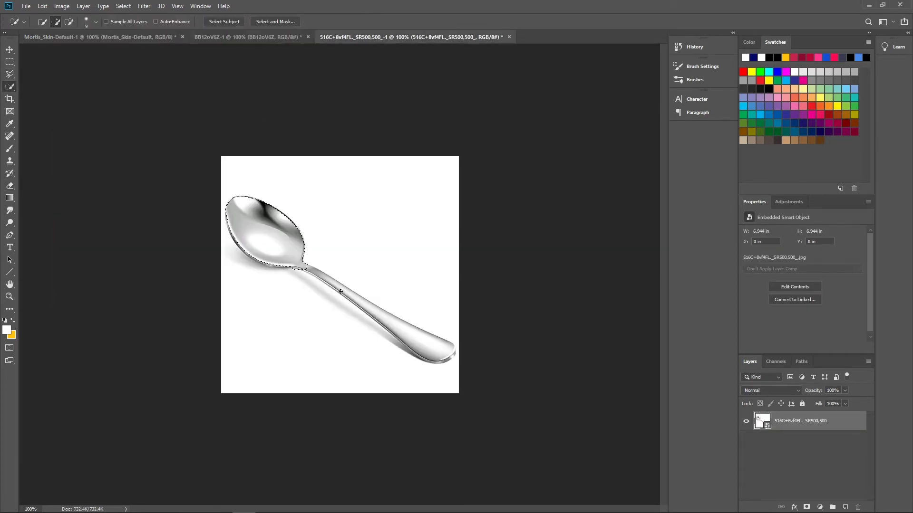
mouse_move(340, 291)
left_mouse_down()
mouse_move(418, 329)
mouse_move(448, 357)
left_mouse_up()
Paste the copied spoon into the Mortis_Skin-Default-1 document as a new layer above the character
left_click(121, 36)
key("ctrl+v")
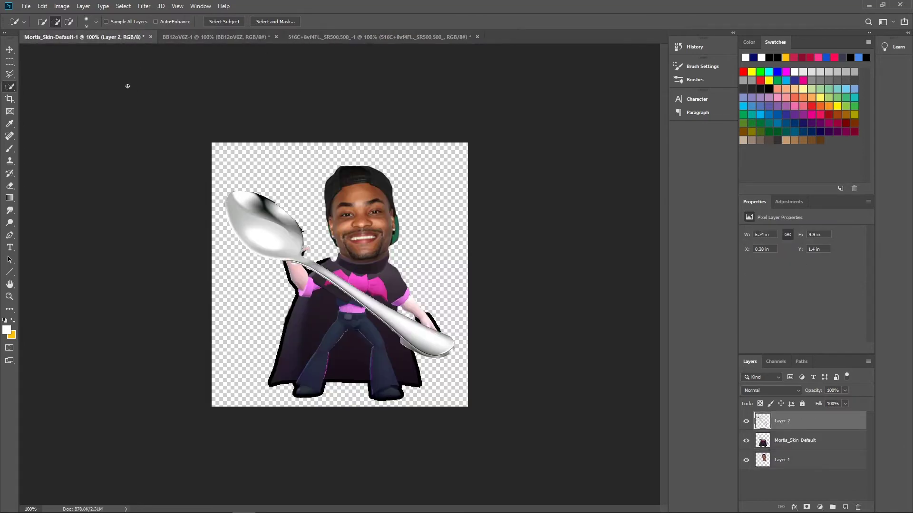
key("ctrl+plus")
key("ctrl+plus")
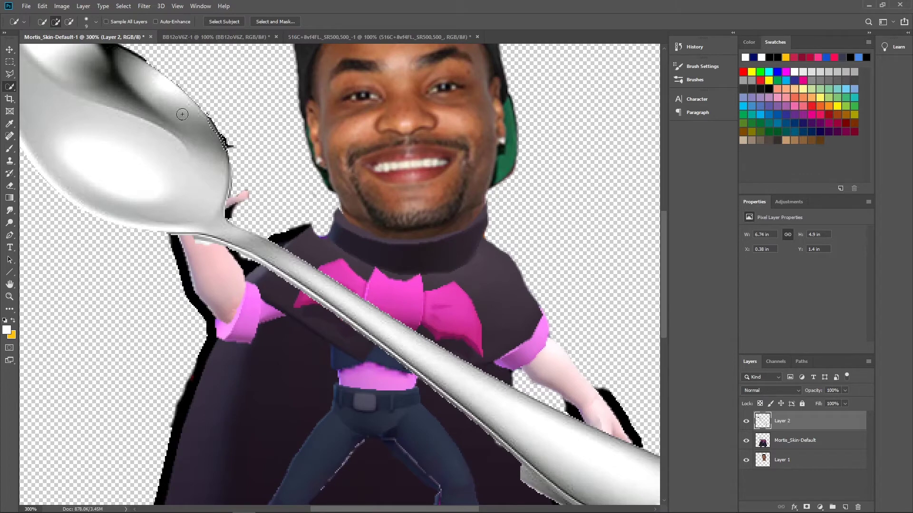
left_click(12, 63)
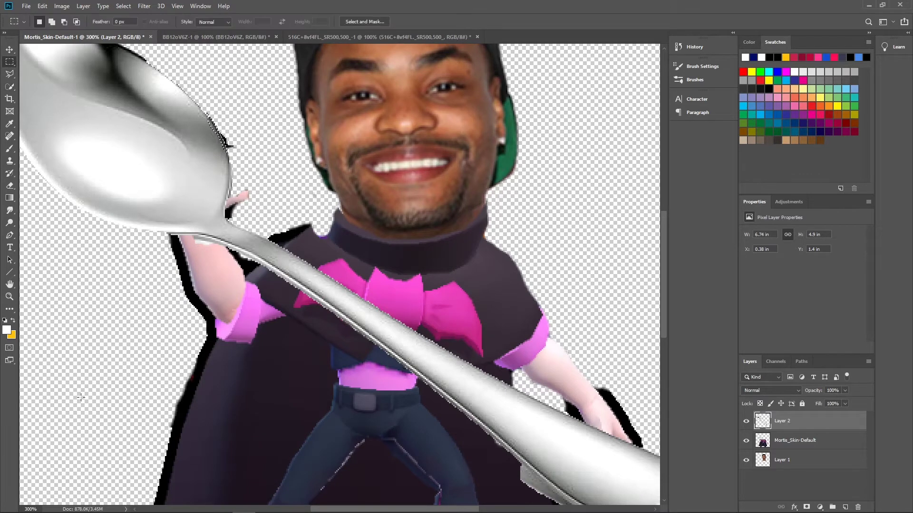
key("ctrl+1")
left_click_drag(211, 186, 212, 211)
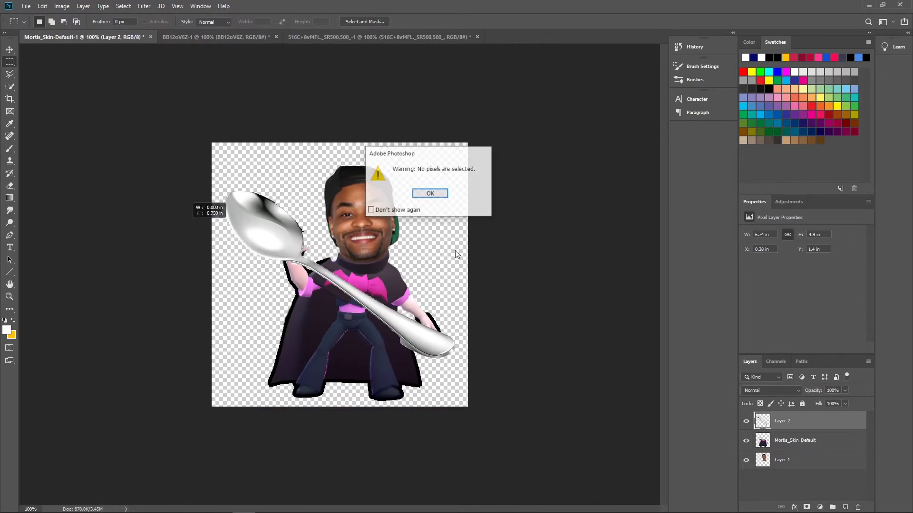
left_click(430, 194)
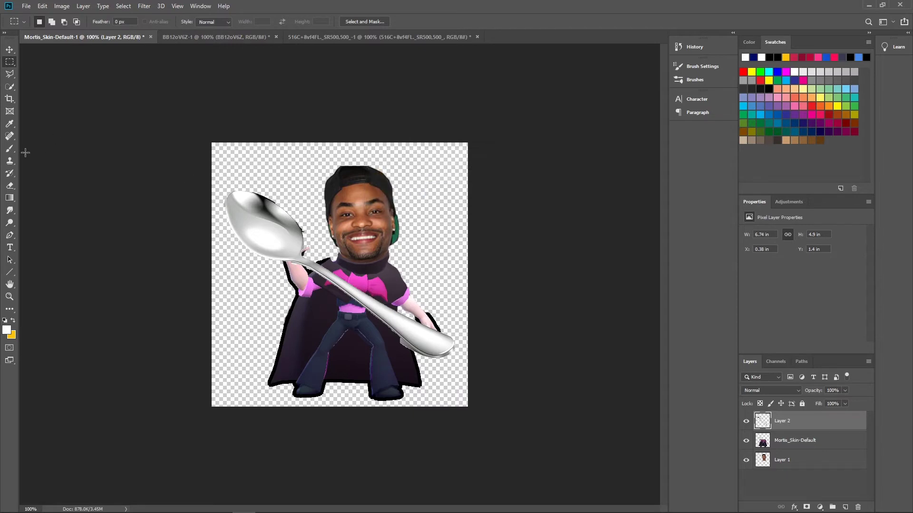
left_click(10, 186)
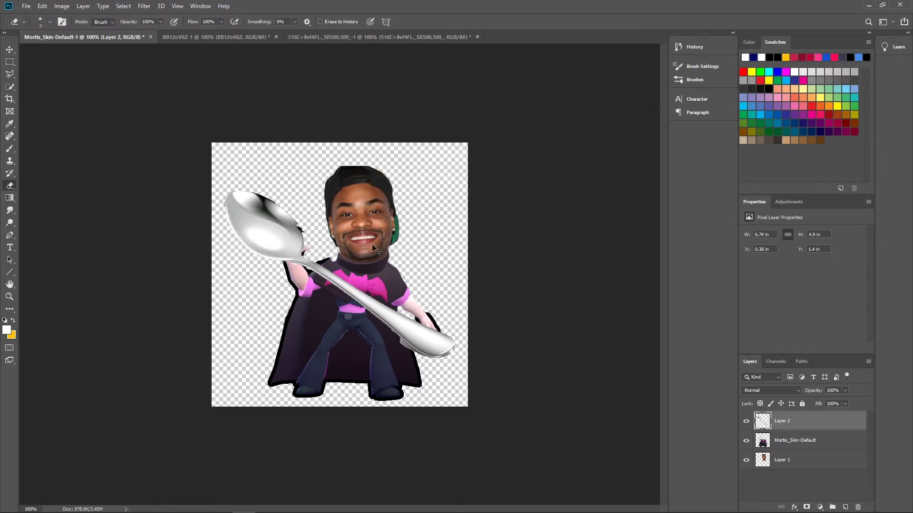
Flip the spoon layer horizontally and move it up so the bowl sits beside the head at the canvas's upper-right corner
key("v")
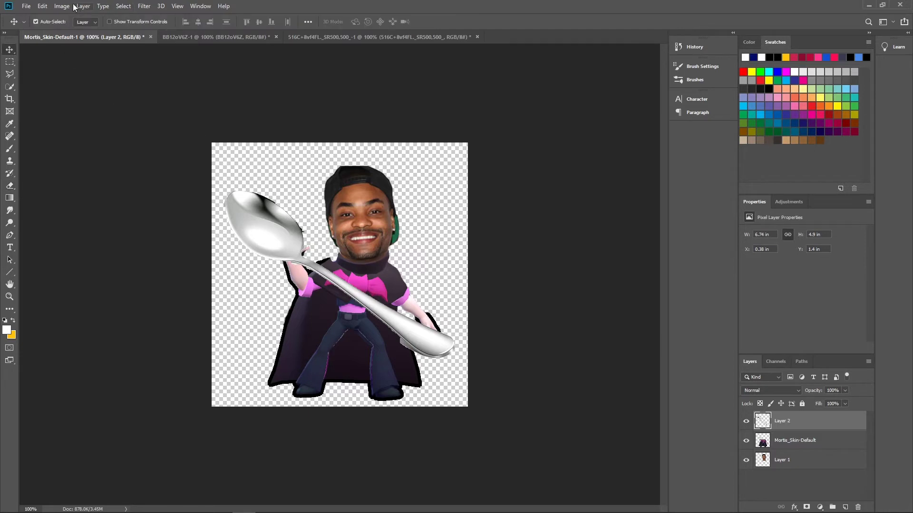
left_click(42, 7)
mouse_move(114, 224)
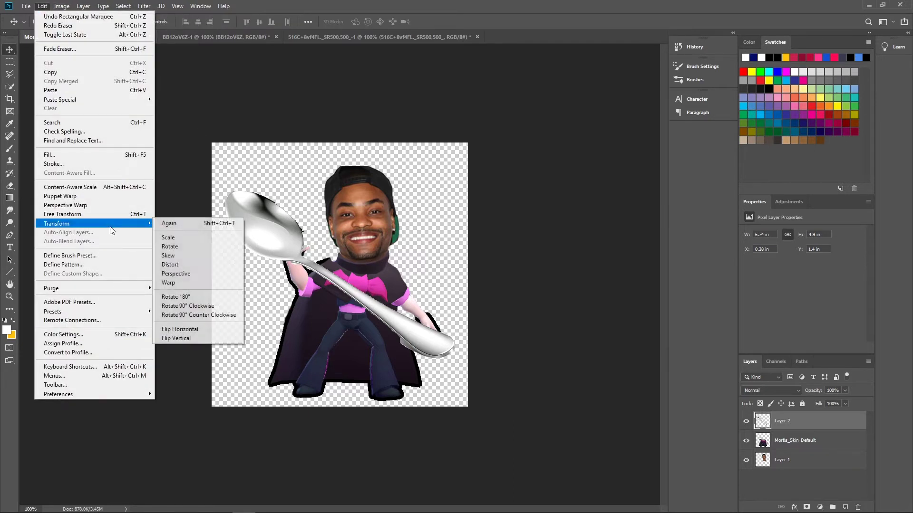
left_click(194, 329)
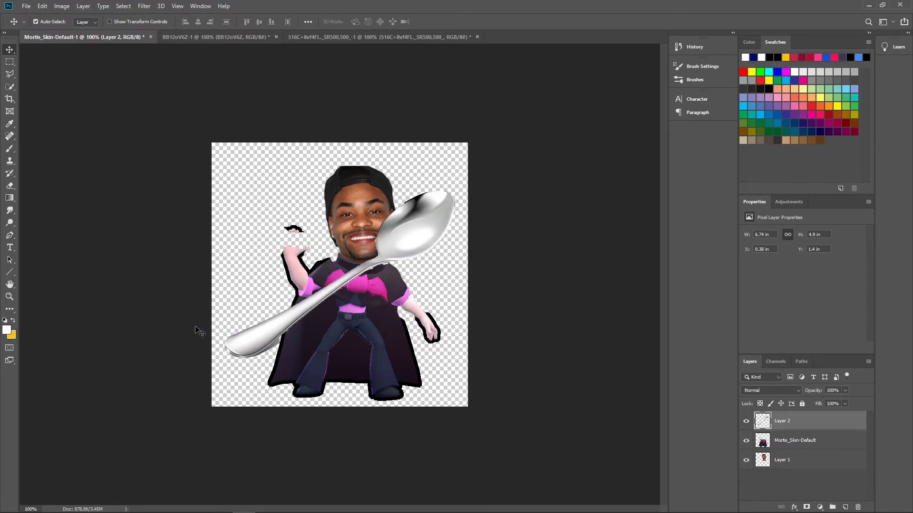
left_click_drag(436, 235, 451, 183)
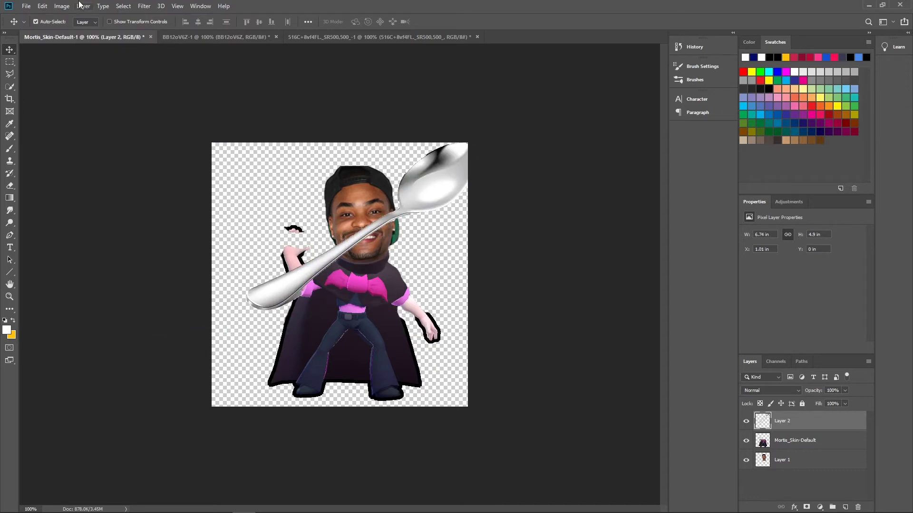
Flip the spoon vertically and move it down so the bowl lies over the lowered arm
left_click(46, 6)
left_click(88, 217)
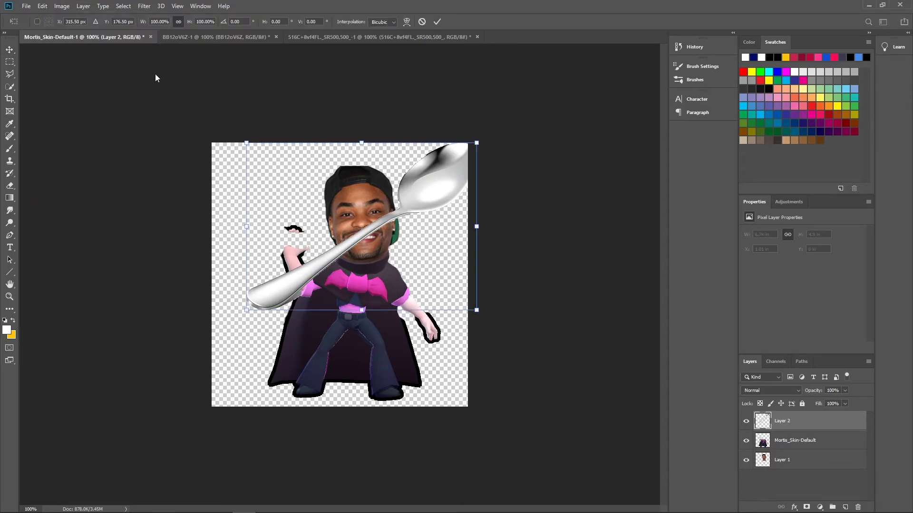
left_click(44, 6)
mouse_move(94, 224)
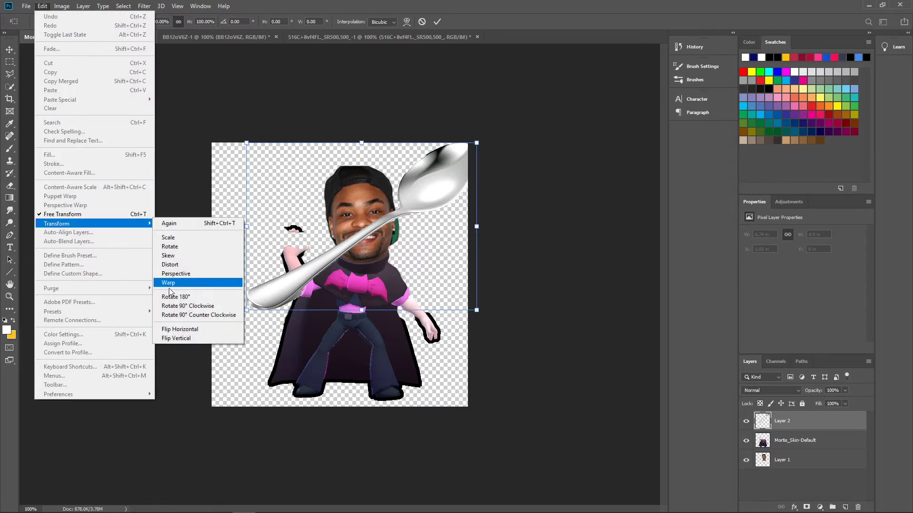
left_click(181, 337)
left_click_drag(430, 267, 430, 314)
Rotate the spoon counter-clockwise and position its handle across the raised hand, then apply the transform
left_click(42, 6)
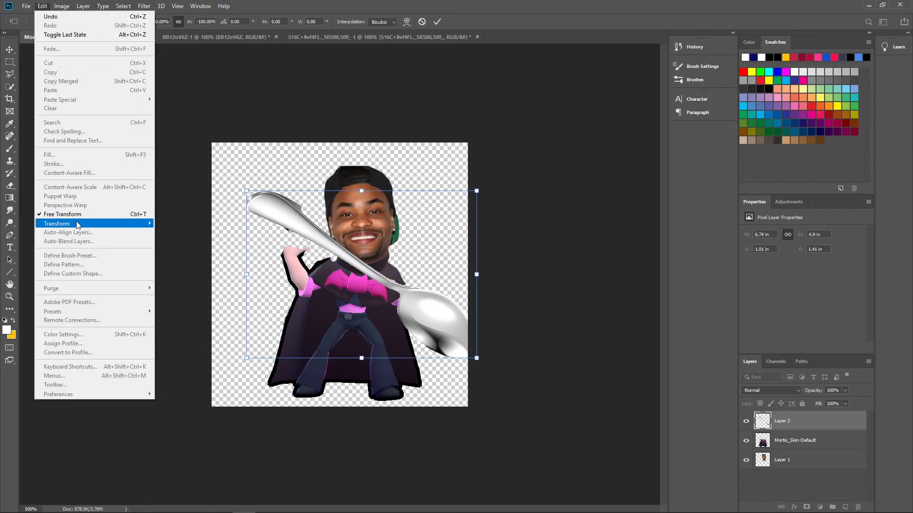
mouse_move(95, 224)
left_click(190, 247)
left_click_drag(197, 141, 170, 195)
left_click_drag(301, 251, 292, 243)
left_click_drag(214, 190, 208, 187)
left_click_drag(309, 253, 313, 247)
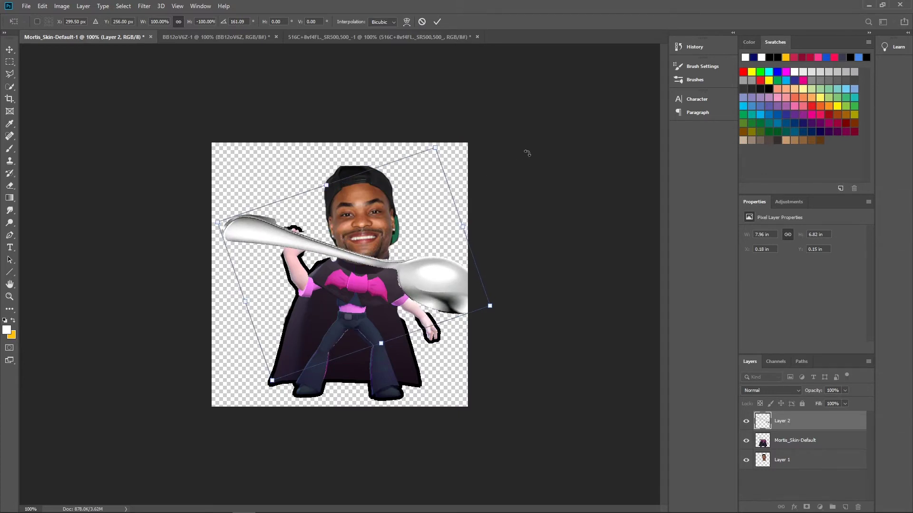
key("Return")
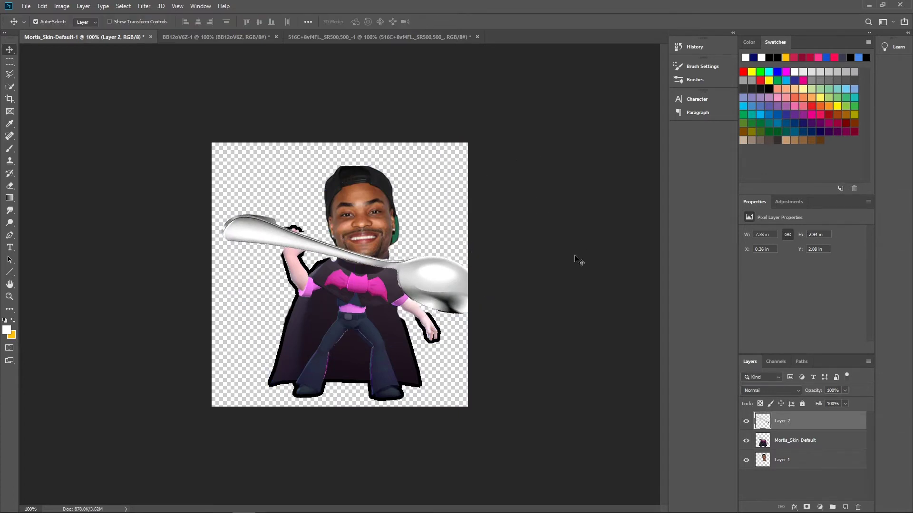
Copy the raised arm and hand from Mortis_Skin-Default to a new layer and place it above the spoon layer
key("ctrl+plus")
key("ctrl")
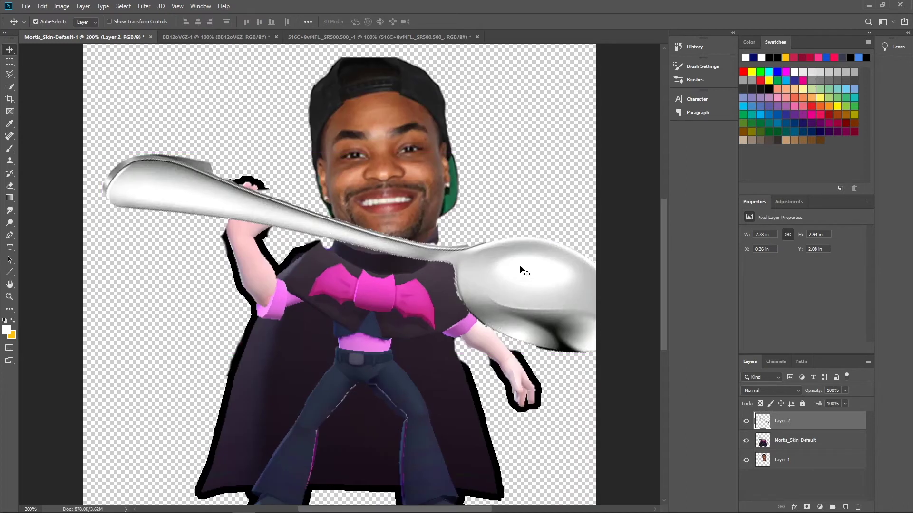
left_click(794, 442)
left_click(9, 86)
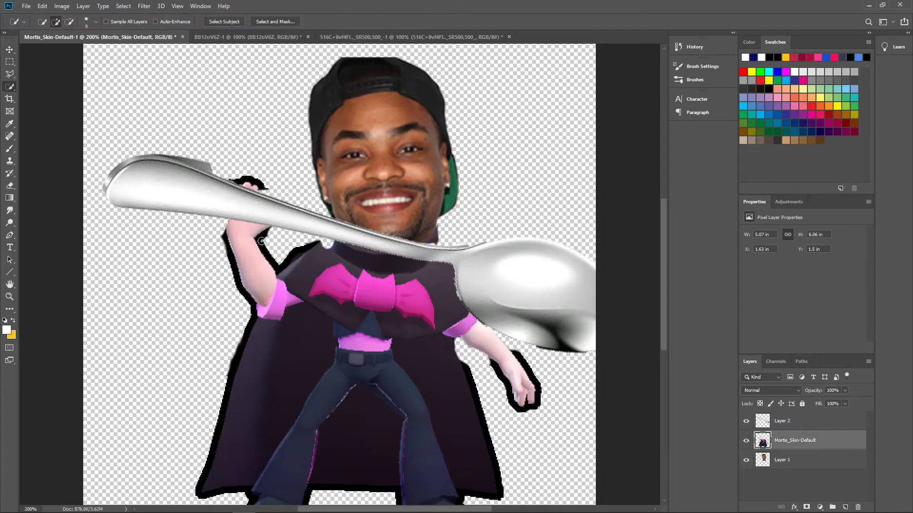
mouse_move(261, 241)
left_mouse_down()
mouse_move(246, 231)
mouse_move(248, 186)
left_mouse_up()
key("ctrl+j")
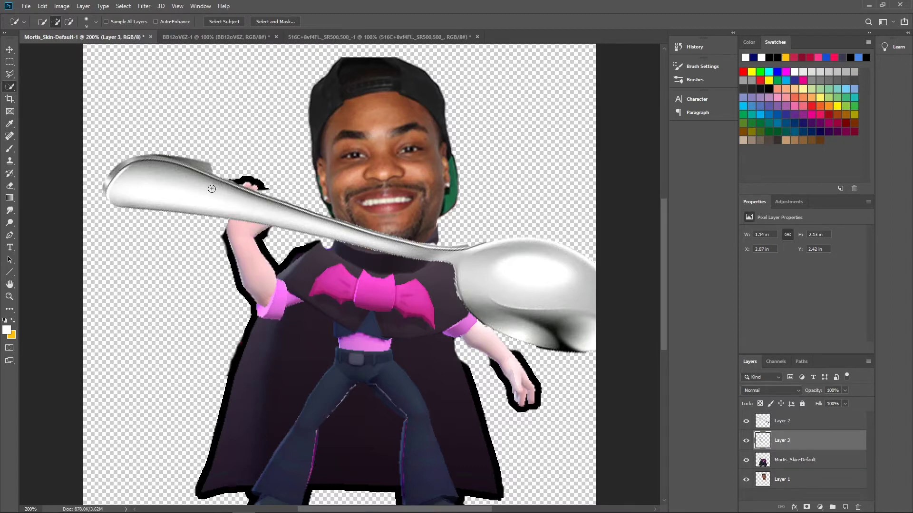
left_click_drag(830, 446, 818, 417)
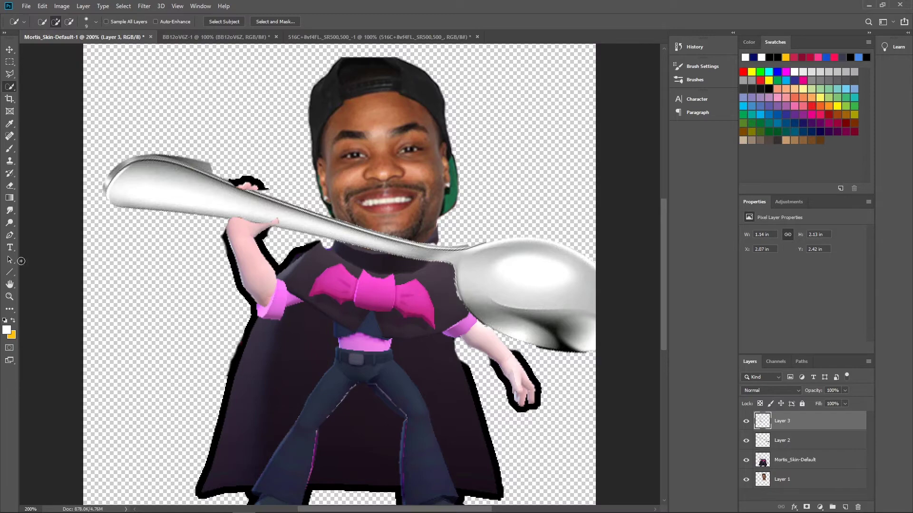
Content-aware fill an elliptical area of about 0.31 by 0.6 in at the raised arm's wrist on Mortis_Skin-Default, output to a new layer
key("ctrl+plus")
key("ctrl+plus")
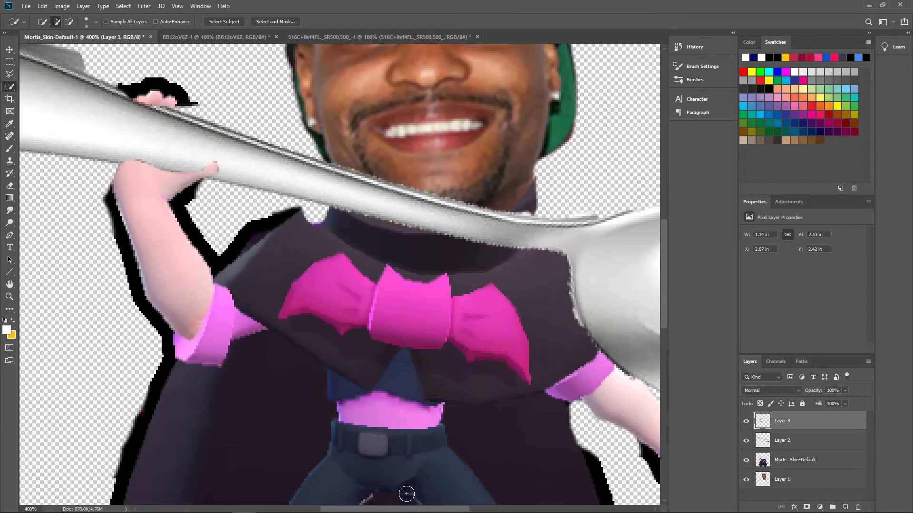
left_click_drag(403, 511, 338, 511)
scroll(342, 450, "up", 3)
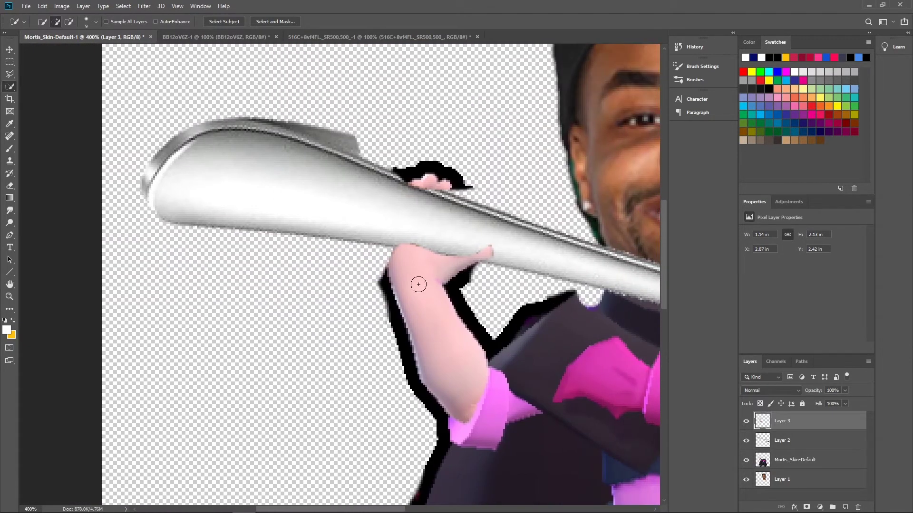
left_click(9, 185)
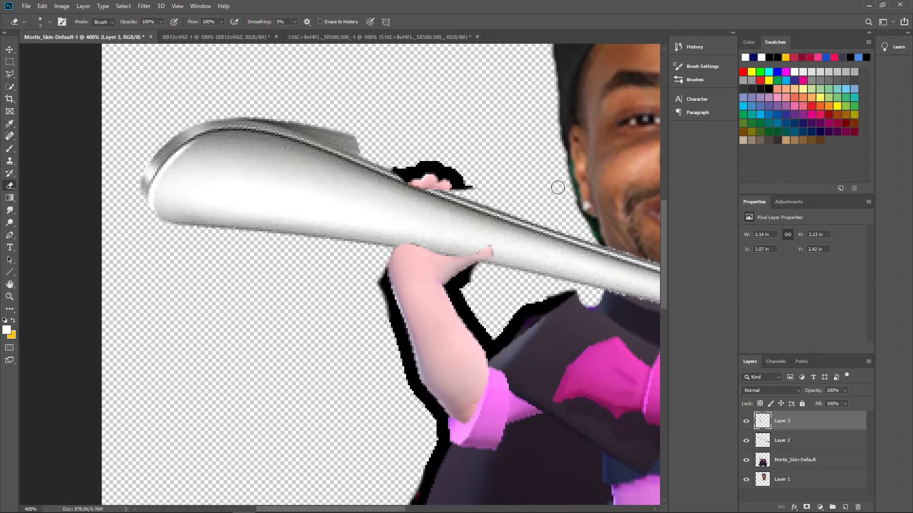
left_click(808, 444)
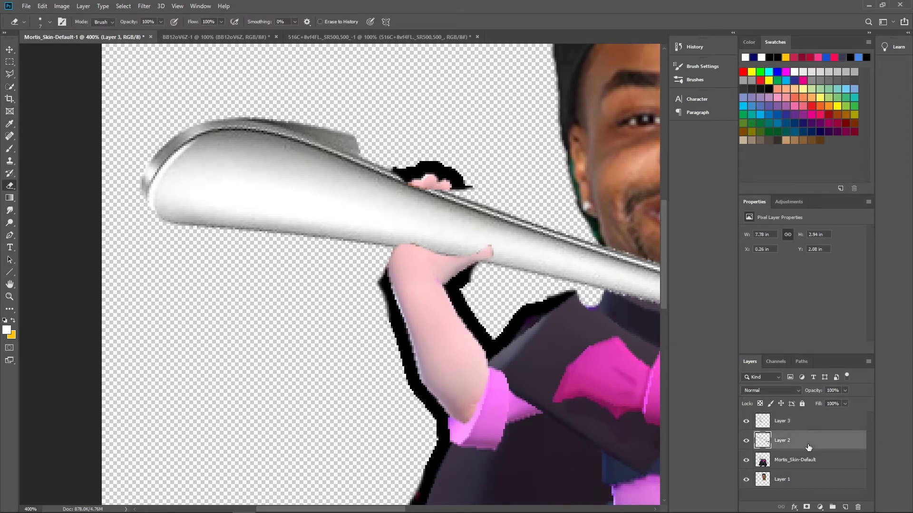
left_click(823, 457)
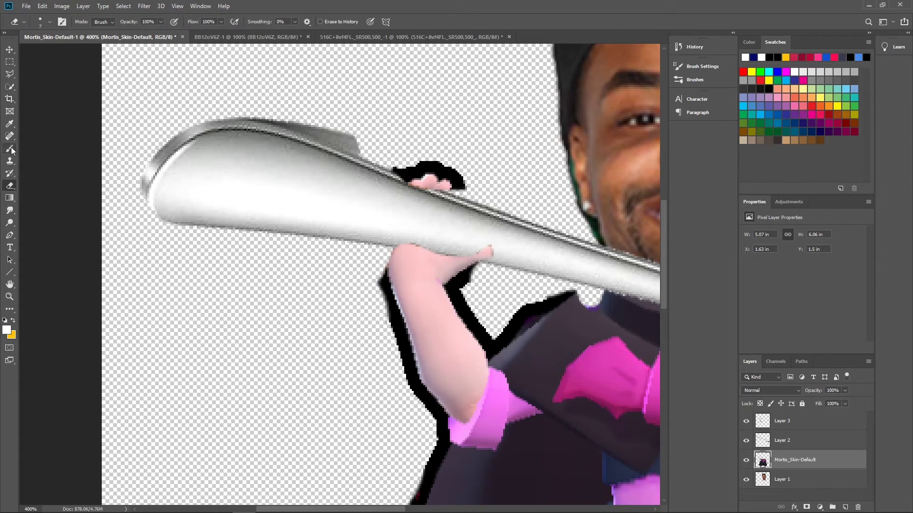
left_click(11, 63)
right_click(14, 68)
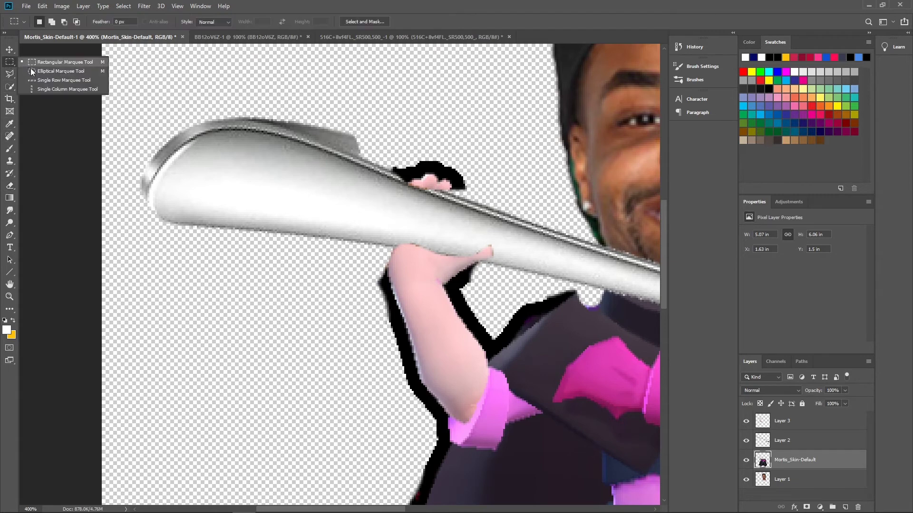
left_click(47, 74)
left_click_drag(384, 206, 425, 287)
right_click(400, 250)
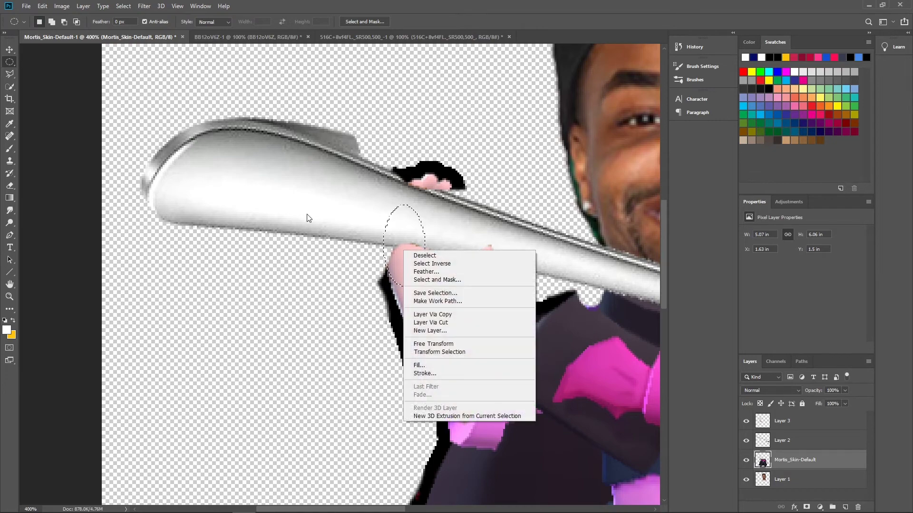
left_click(41, 8)
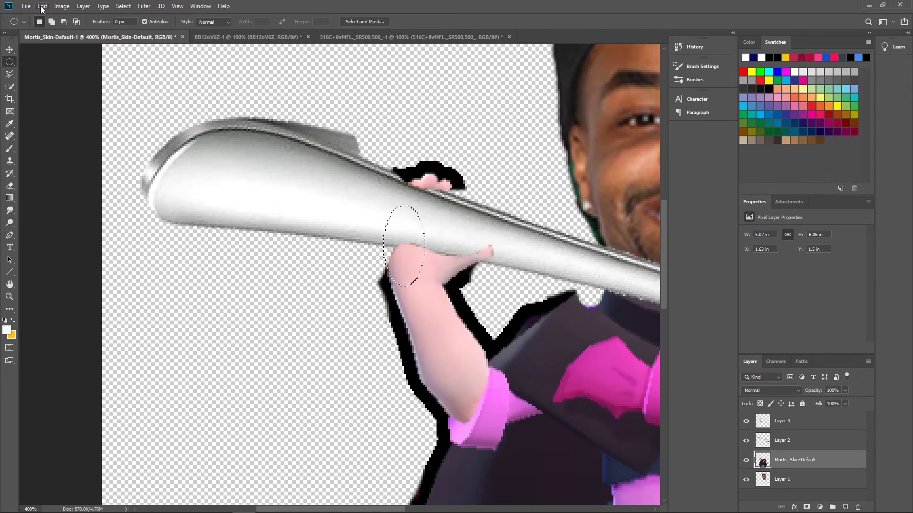
left_click(68, 6)
mouse_move(42, 6)
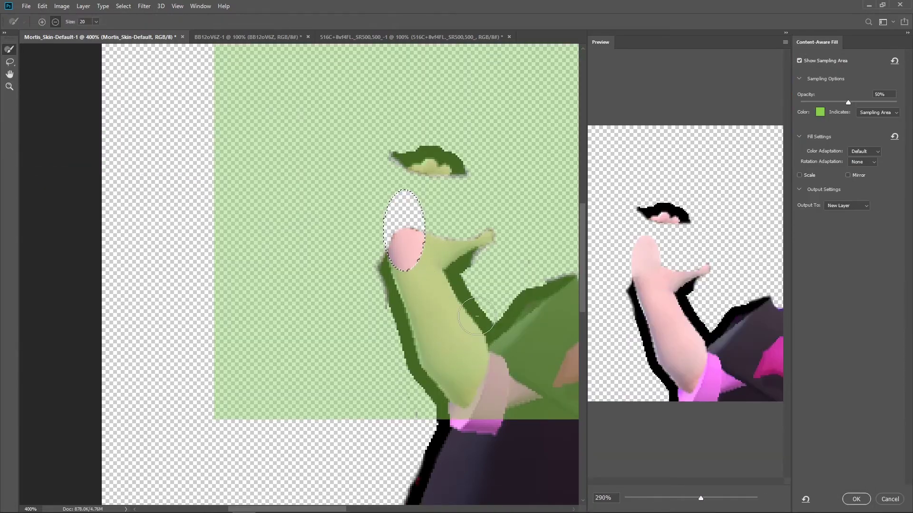
left_click(850, 499)
Content-aware fill a small ellipse of about 0.07 by 0.13 in beside the raised fingers, output to a new layer
right_click(369, 87)
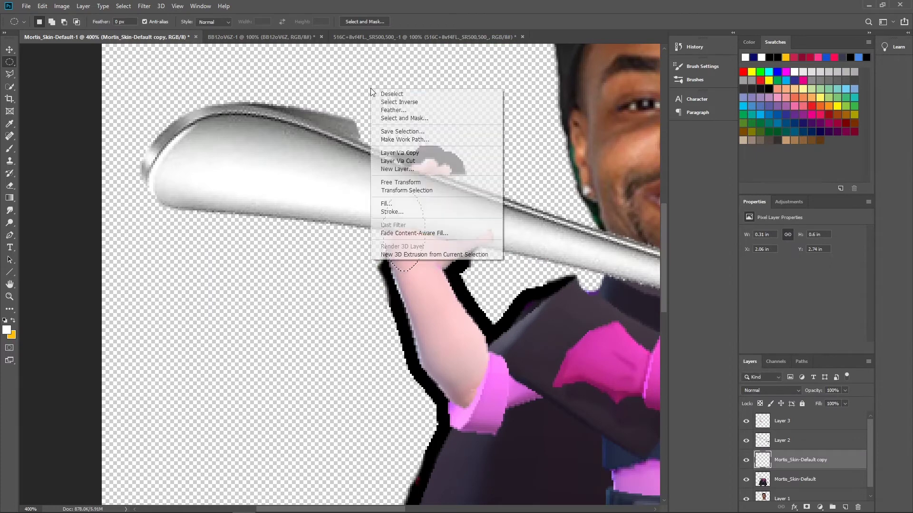
left_click(295, 64)
left_click_drag(446, 172, 451, 180)
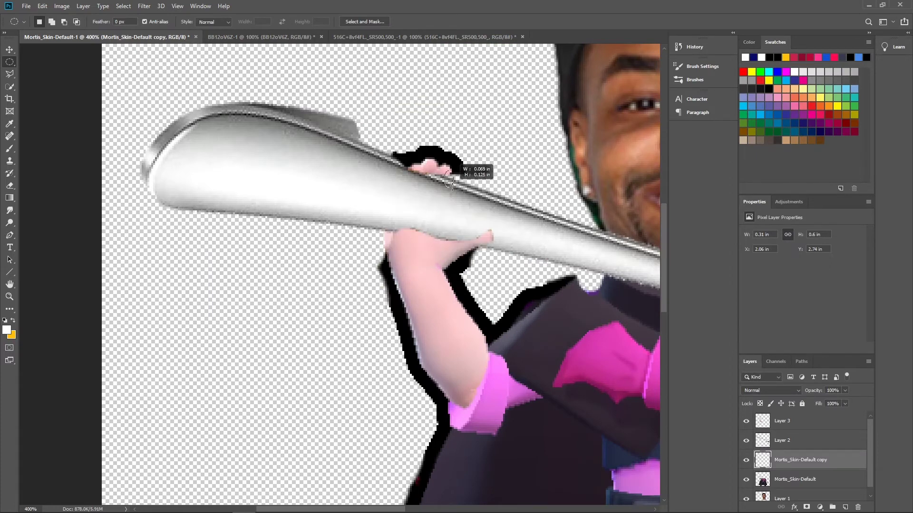
left_click(42, 6)
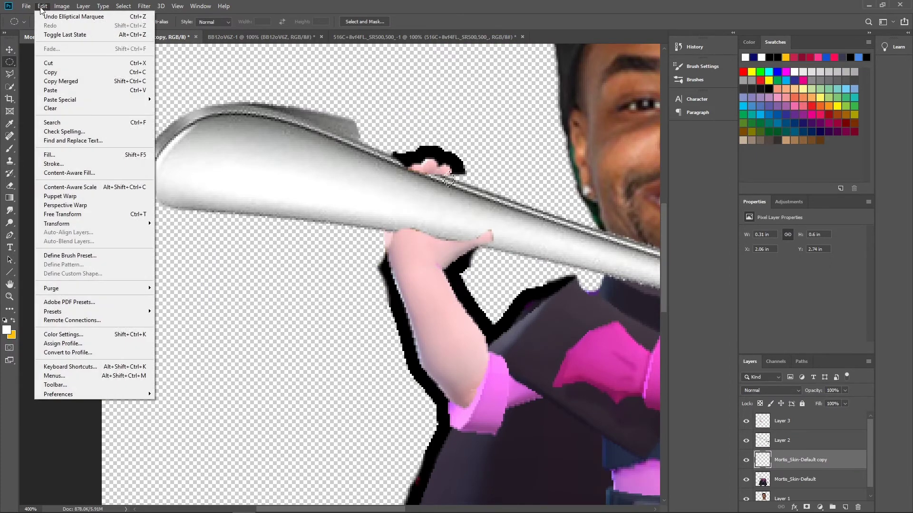
left_click(95, 173)
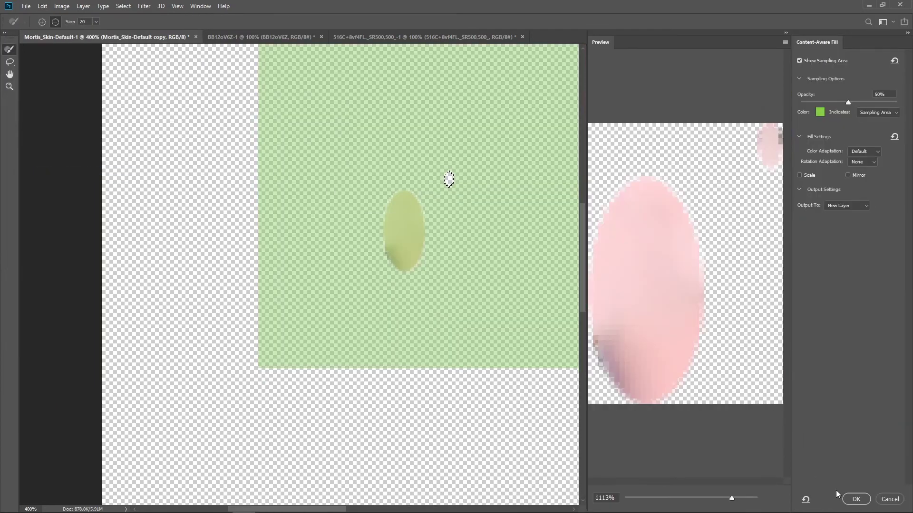
left_click(855, 499)
Merge both content-aware fill layers down into Mortis_Skin-Default
right_click(801, 460)
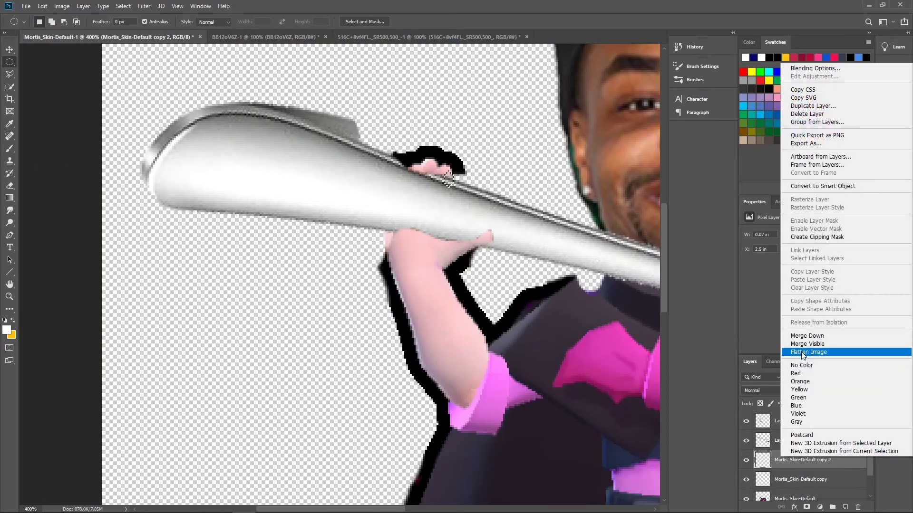
left_click(804, 336)
right_click(818, 468)
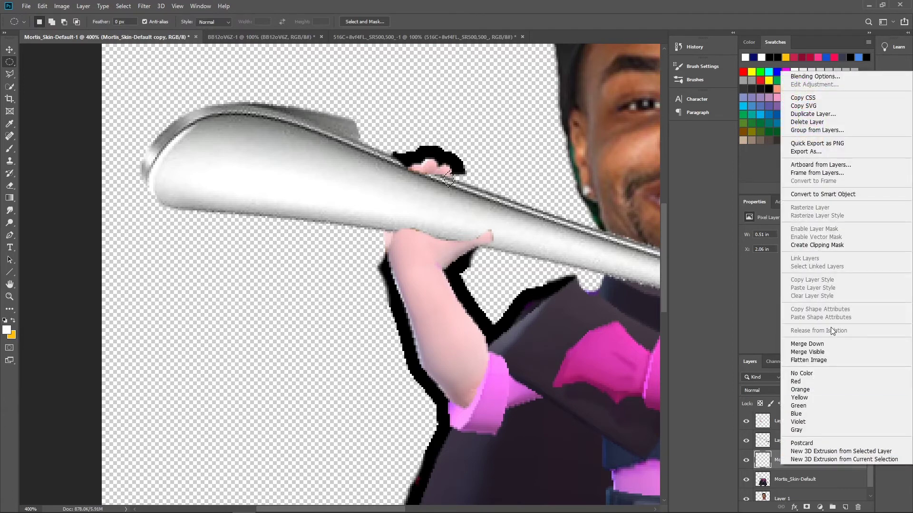
left_click(804, 344)
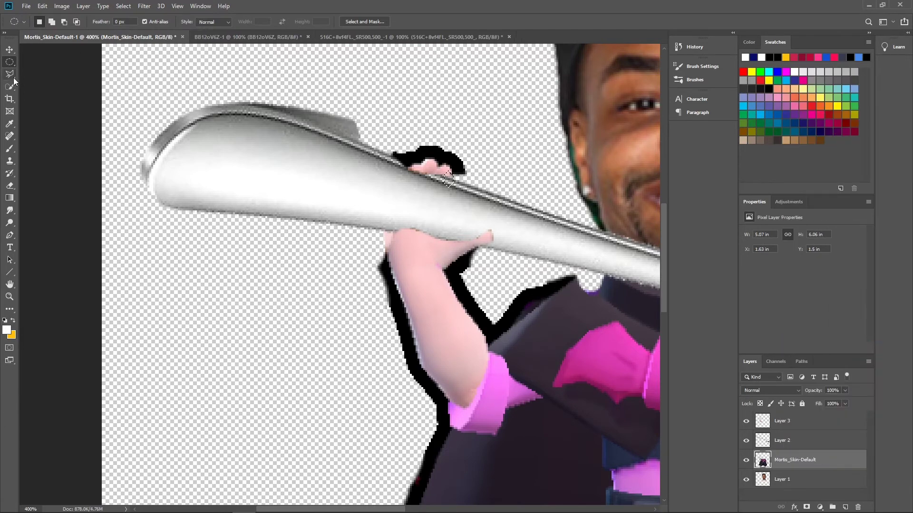
Return to the Rectangular Marquee tool and move the spoon layer below Mortis_Skin-Default in the layer order
right_click(13, 64)
left_click(35, 62)
key("ctrl+1")
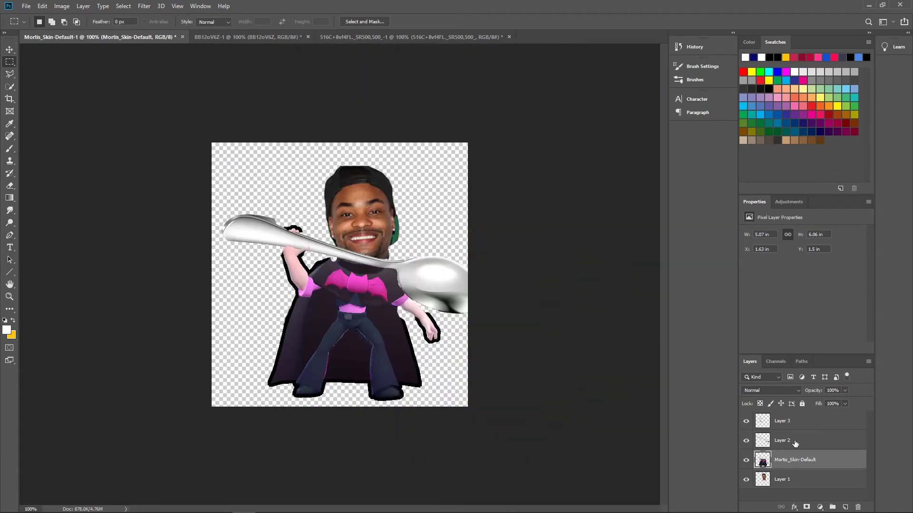
left_click_drag(795, 443, 797, 465)
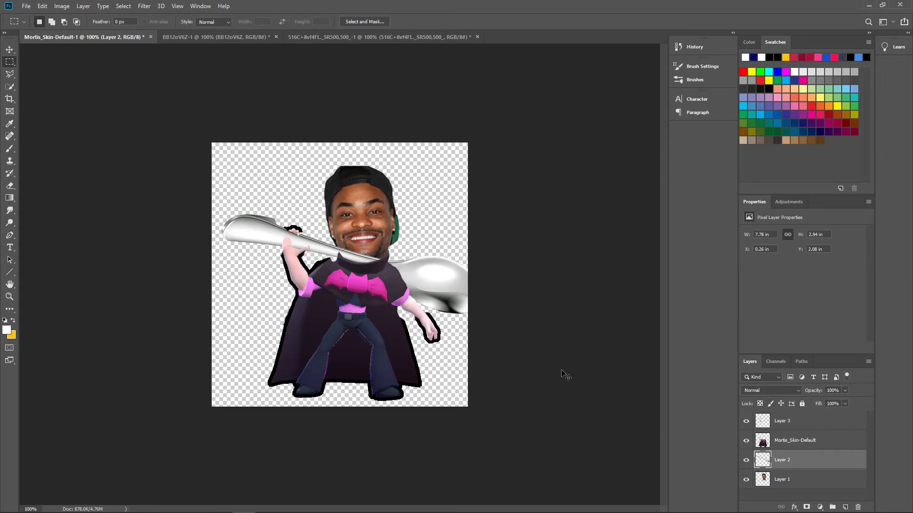
Erase the excess skin overlapping the spoon handle around the raised wrist and fingers on the Mortis_Skin-Default layer
key("ctrl+plus")
key("ctrl+plus")
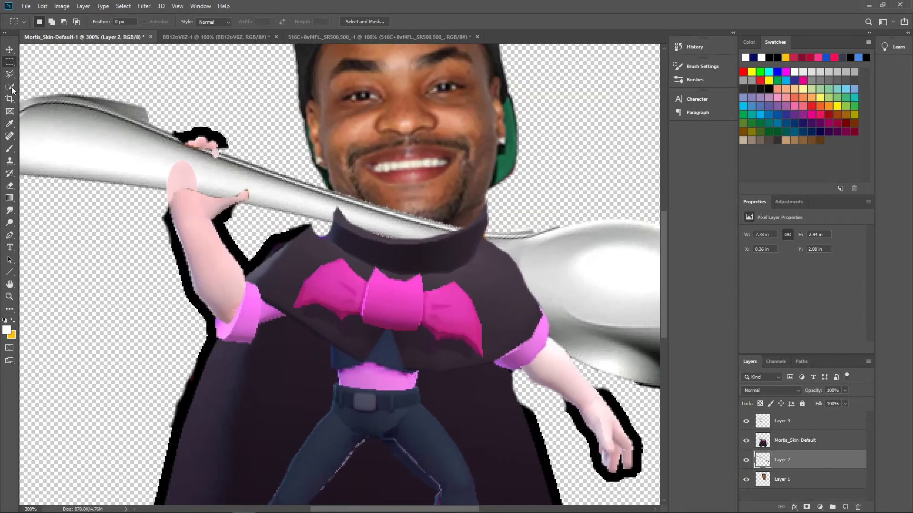
left_click(10, 185)
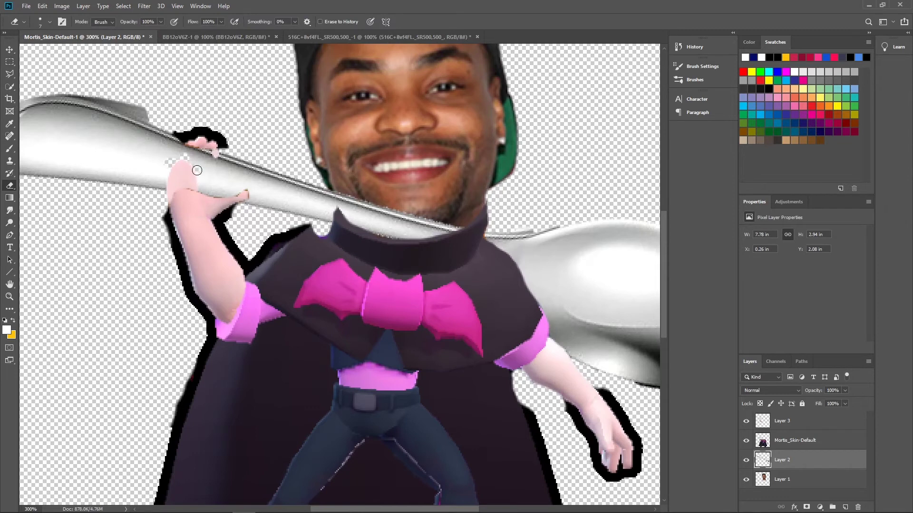
left_click(799, 440)
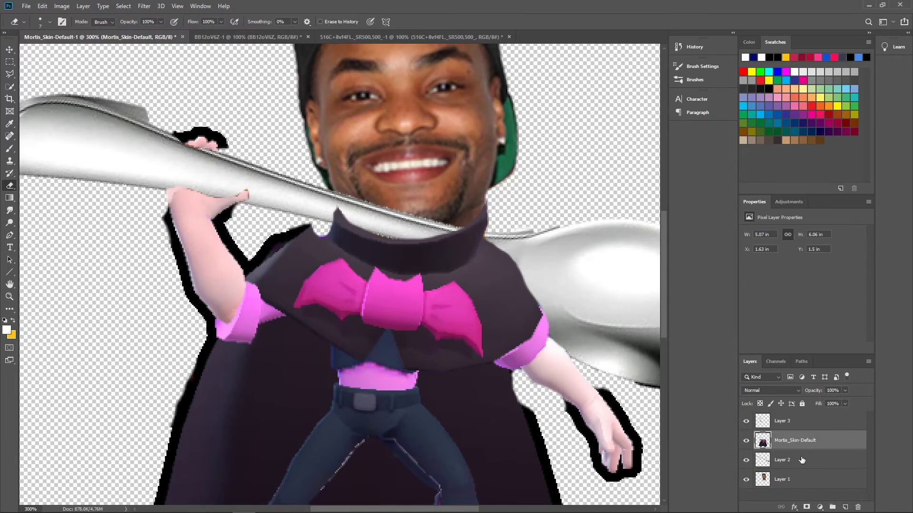
Move the spoon layer, Layer 2, below the head layer, Layer 1, in the layer order
left_click_drag(800, 461, 799, 488)
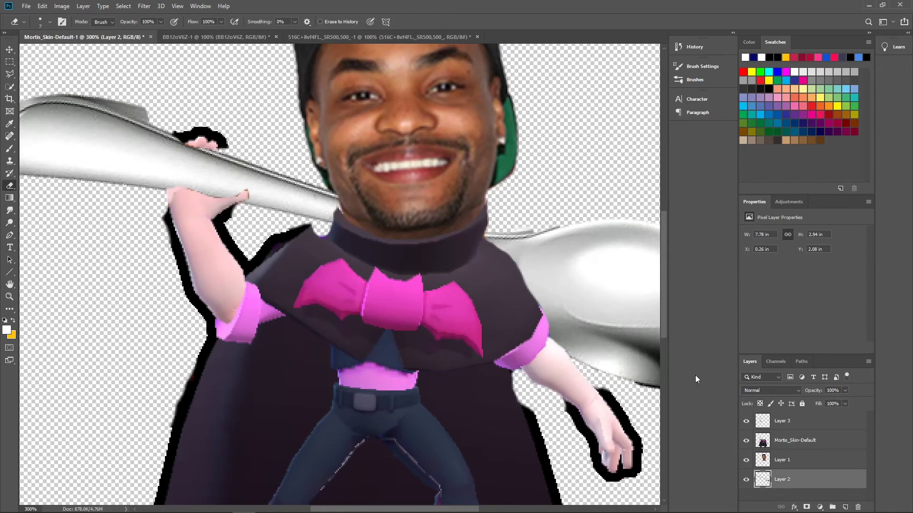
key("ctrl+minus")
key("ctrl+minus")
key("ctrl+plus")
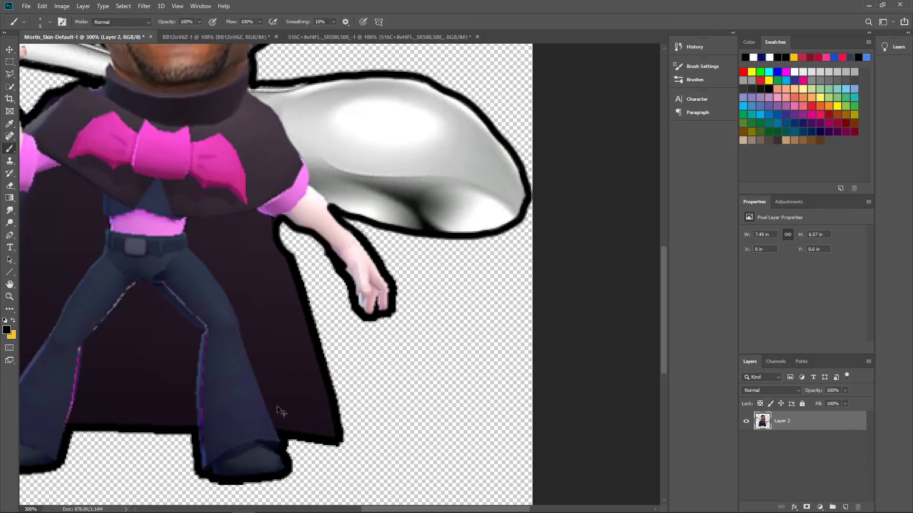
Switch from the Brush to the Eraser tool with the full outlined figure on Layer 2 in view
scroll(278, 410, "down", 2)
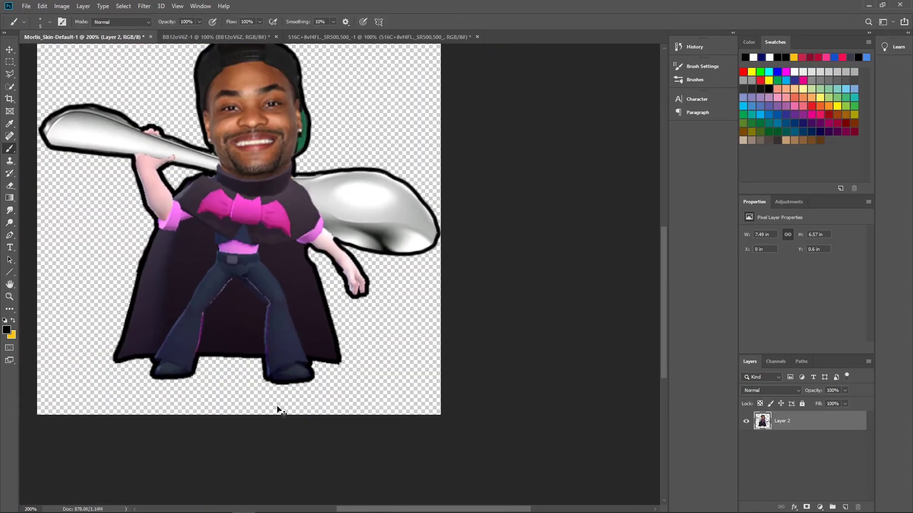
scroll(278, 410, "down", 1)
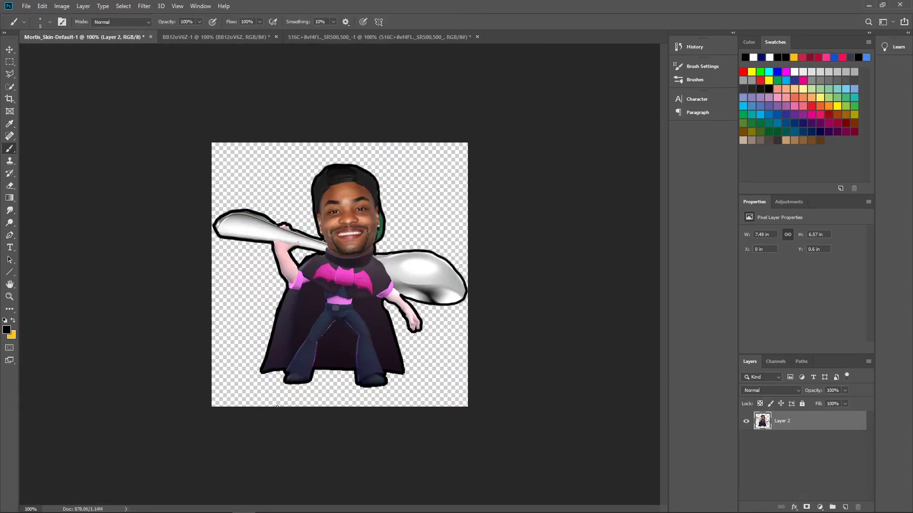
left_click(9, 185)
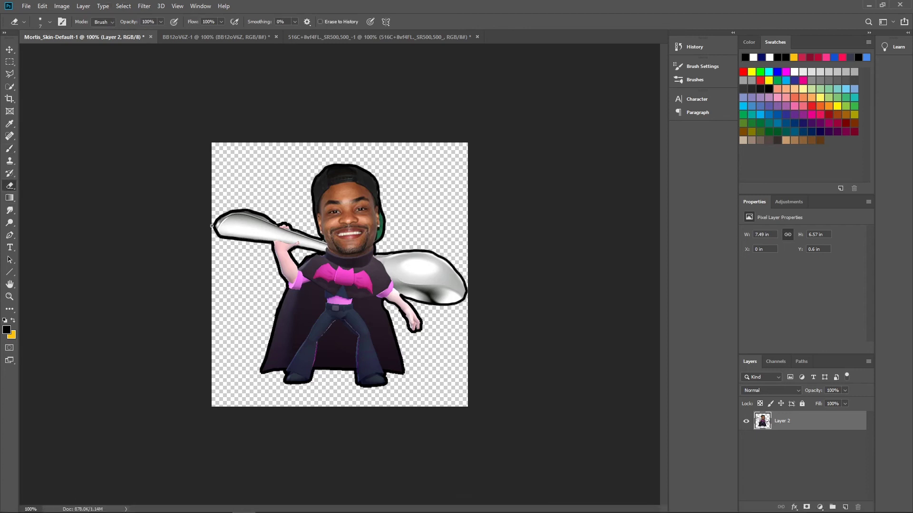